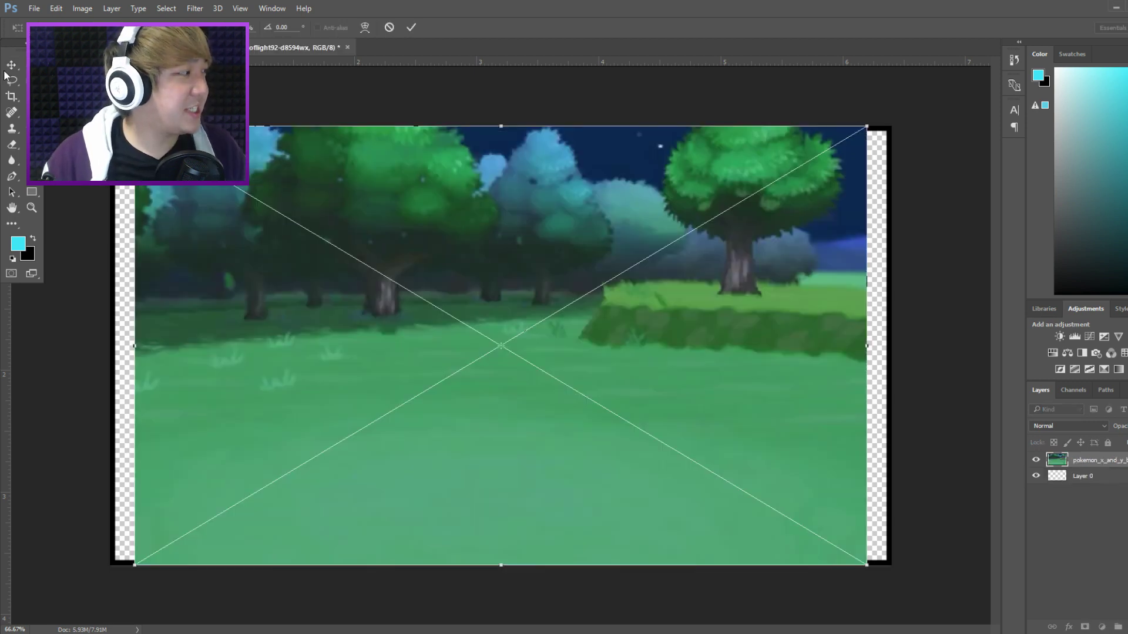
Confirm the pending placement, then enlarge and shift the forest background to cover the canvas.
left_click(11, 66)
left_click(561, 236)
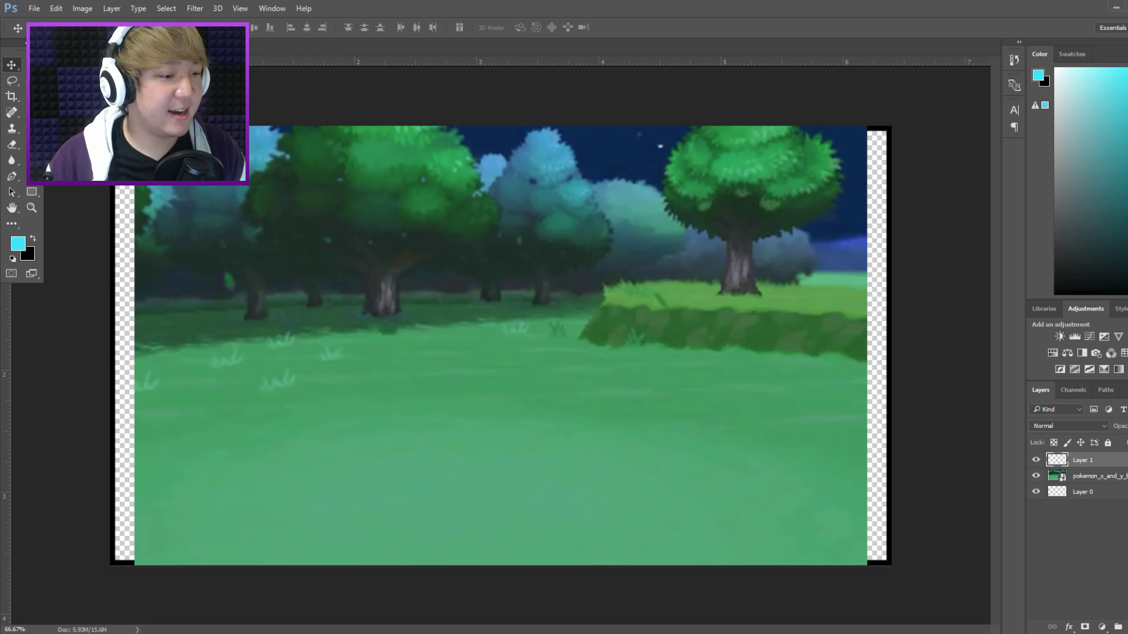
key("ctrl+t")
left_click_drag(865, 119, 883, 112)
left_click_drag(698, 217, 716, 208)
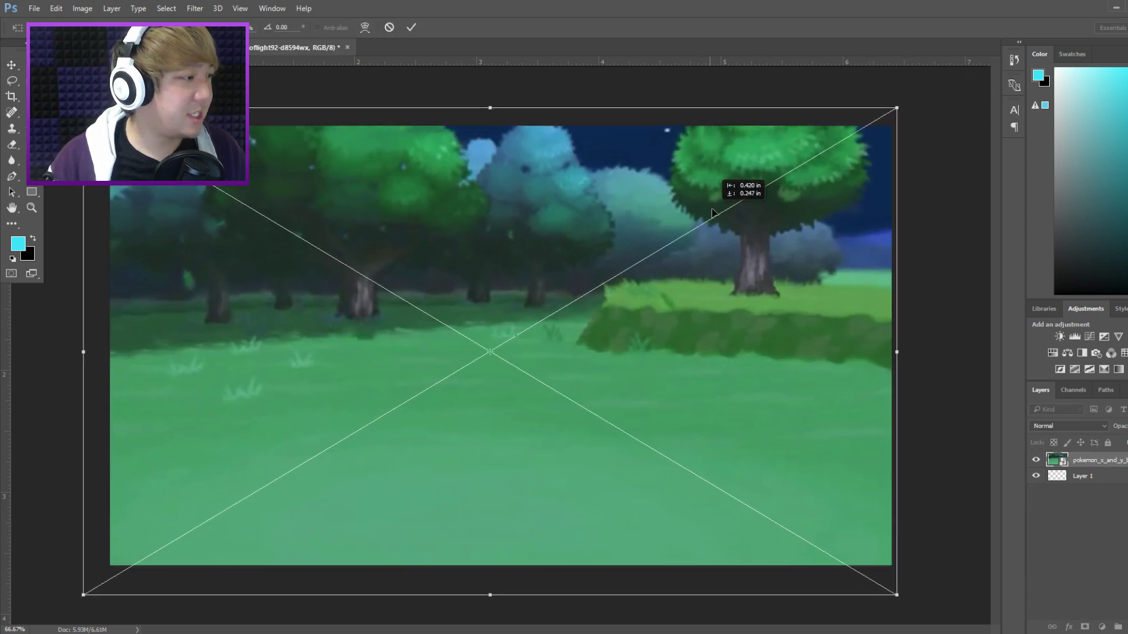
left_click(12, 65)
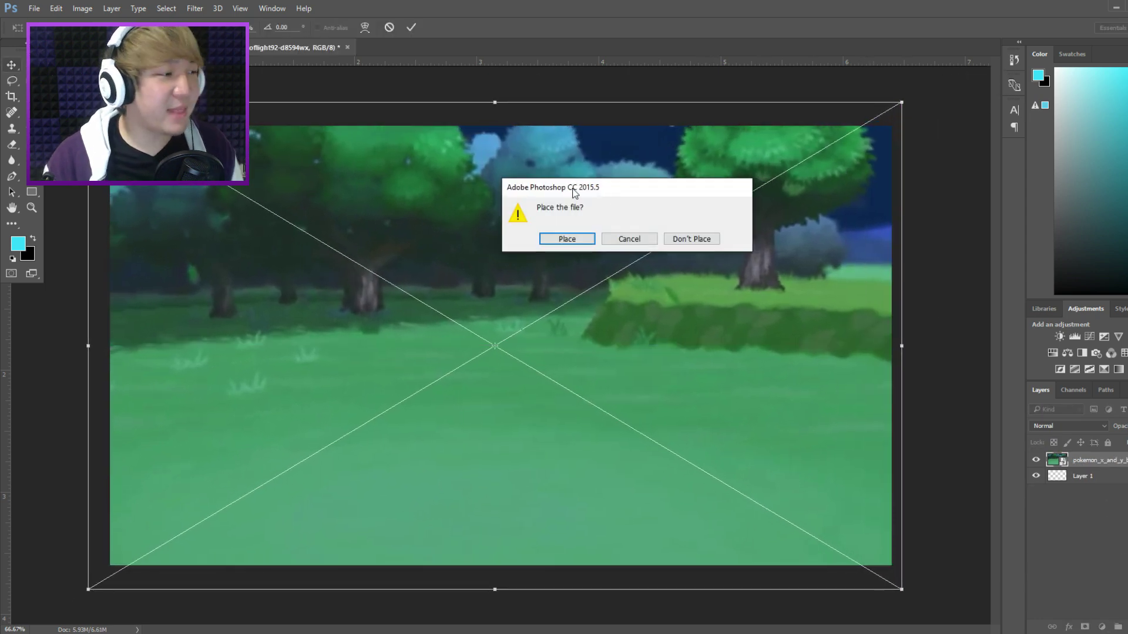
left_click(564, 236)
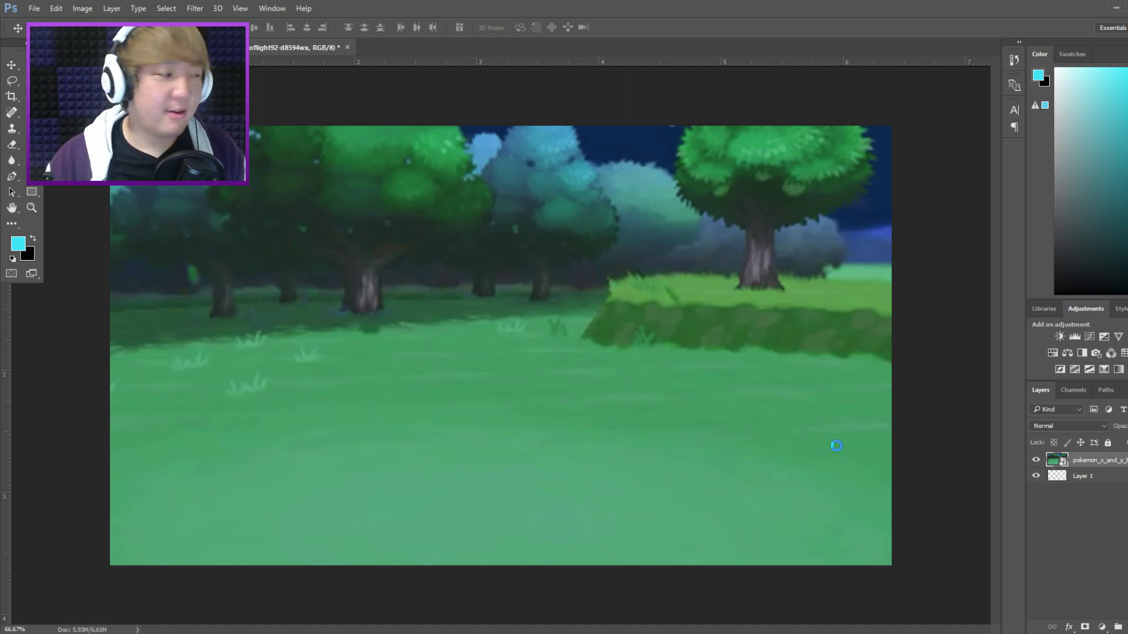
Paste the TrainerBoyGenV image, enlarged and centred over the forest, and confirm its placement.
key("ctrl+v")
left_click_drag(500, 344, 540, 365)
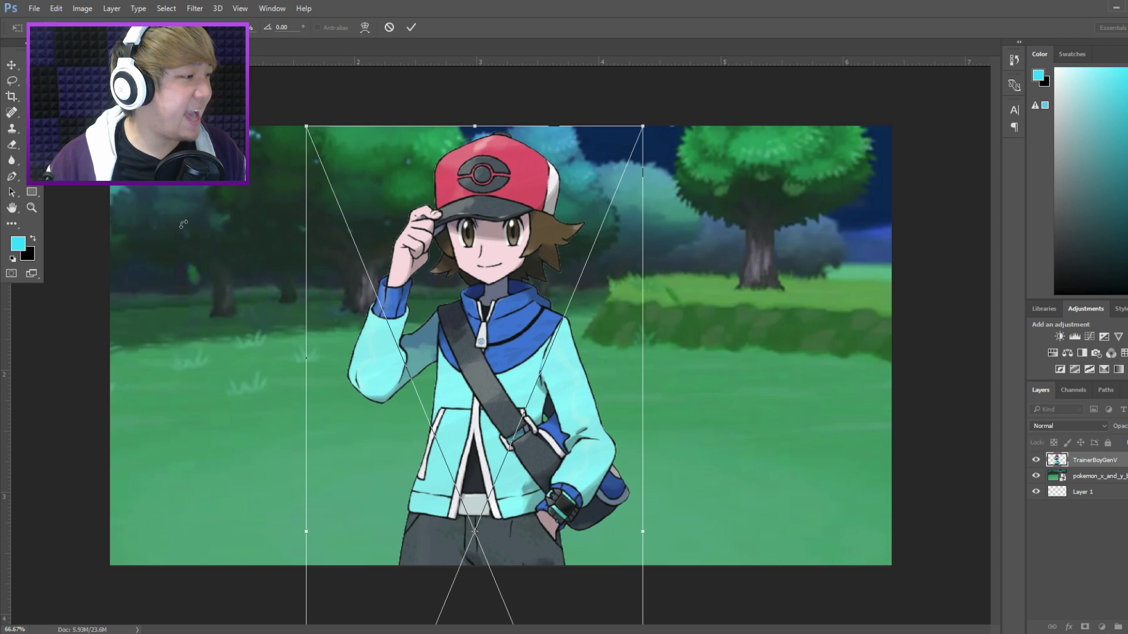
left_click(12, 65)
key("Return")
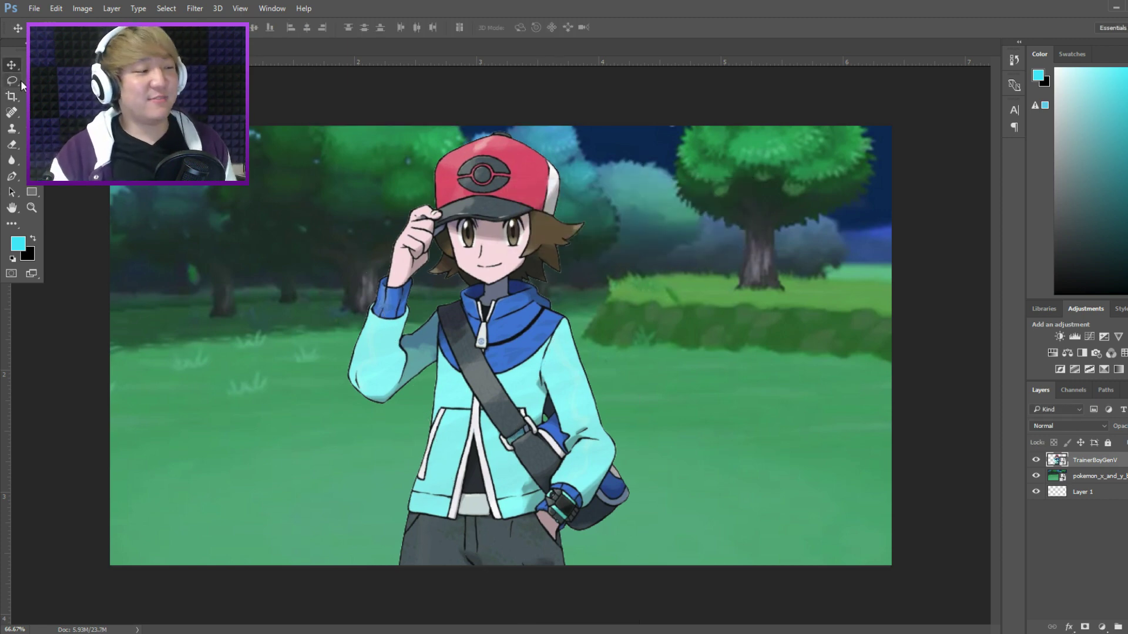
Quick-select the trainer's upper and lower jacket.
key("w")
left_click_drag(363, 379, 555, 364)
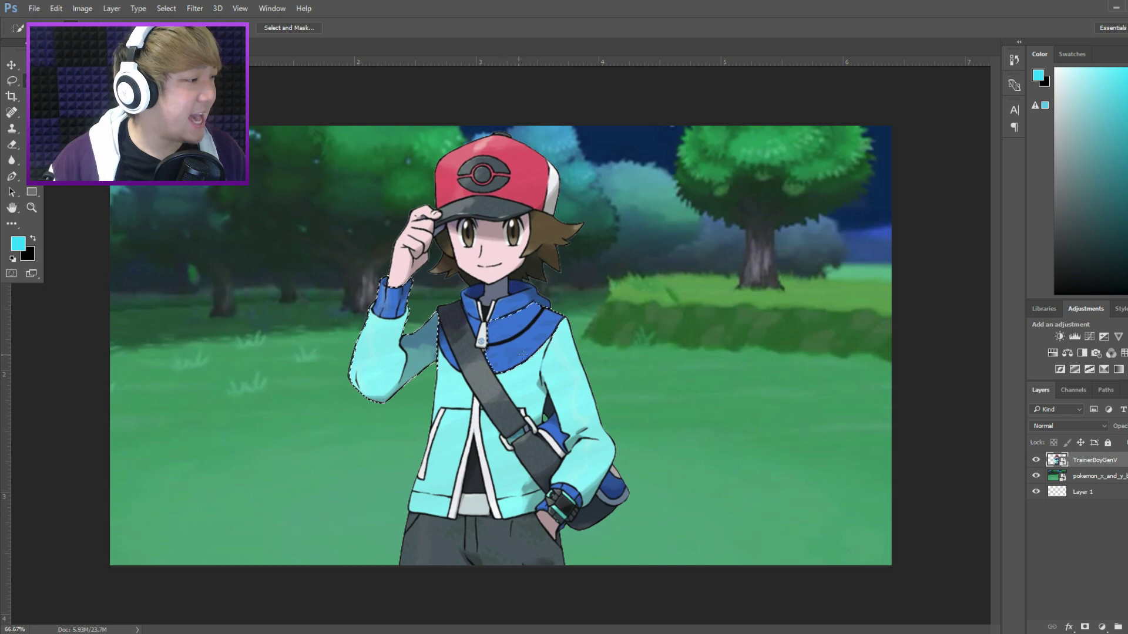
left_click_drag(564, 445, 515, 469)
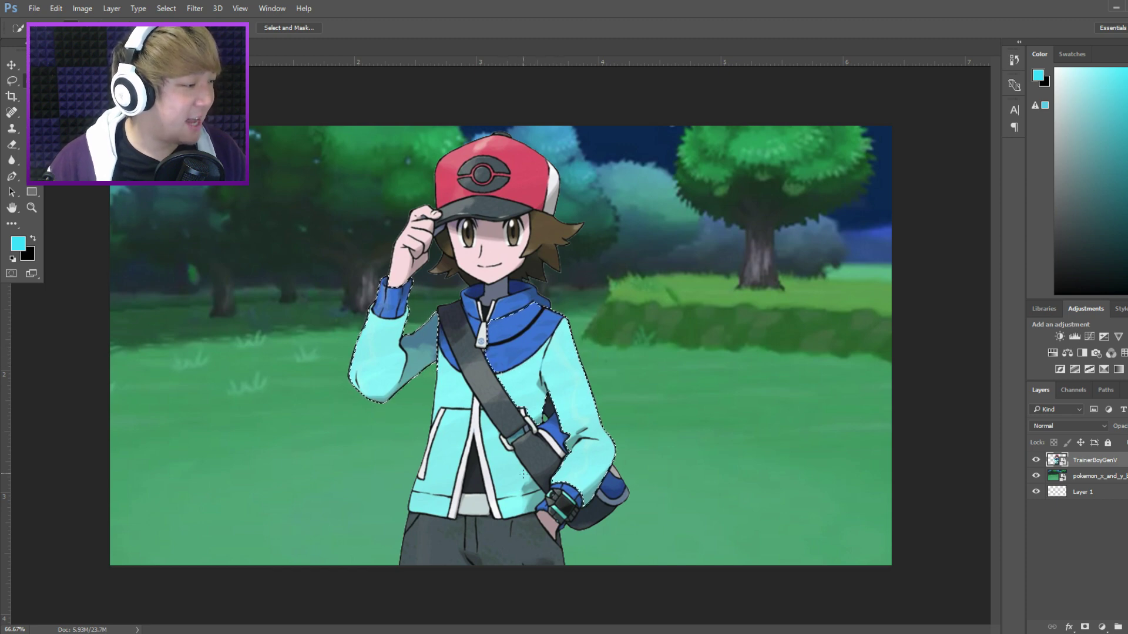
Shift the selected jacket's hue to purple with a Hue/Saturation adjustment.
left_click(1072, 351)
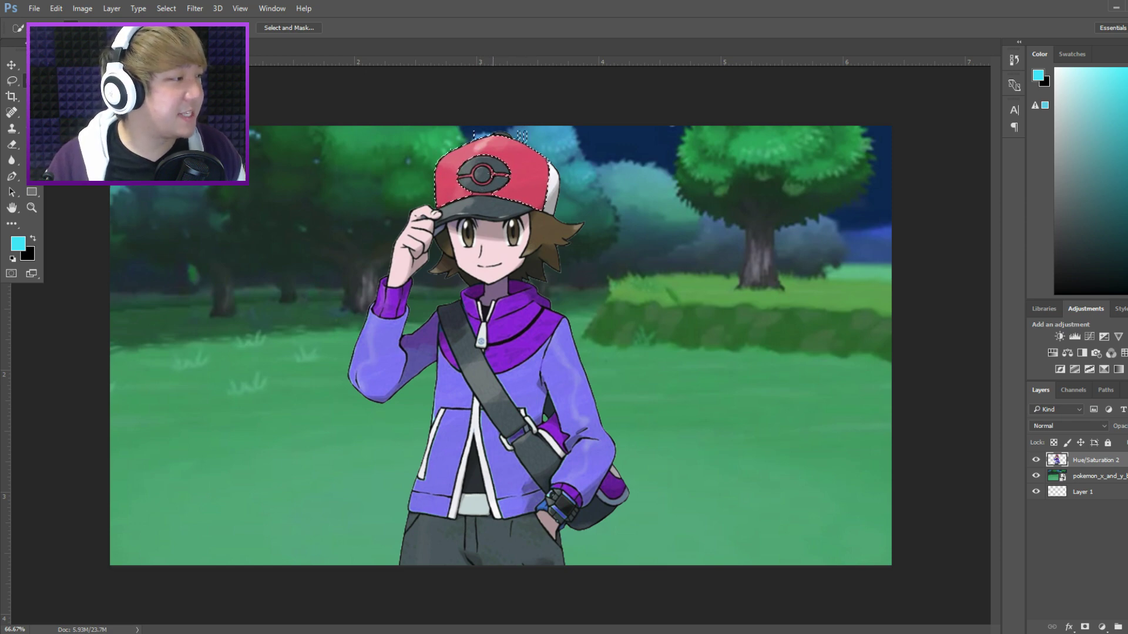
left_click_drag(966, 283, 945, 284)
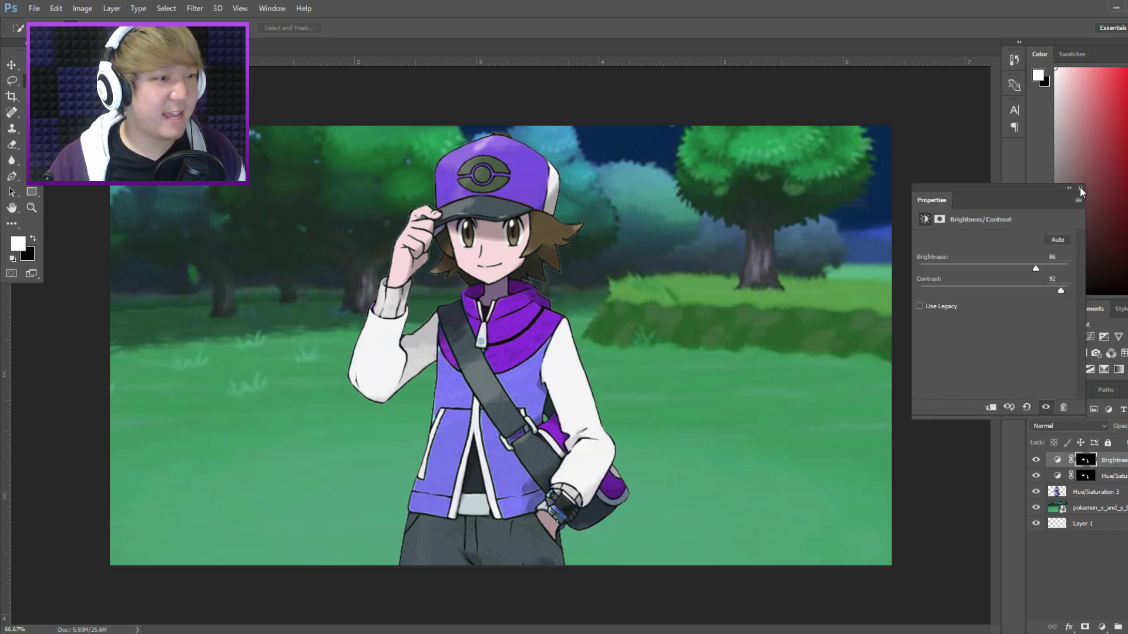
left_click(1083, 190)
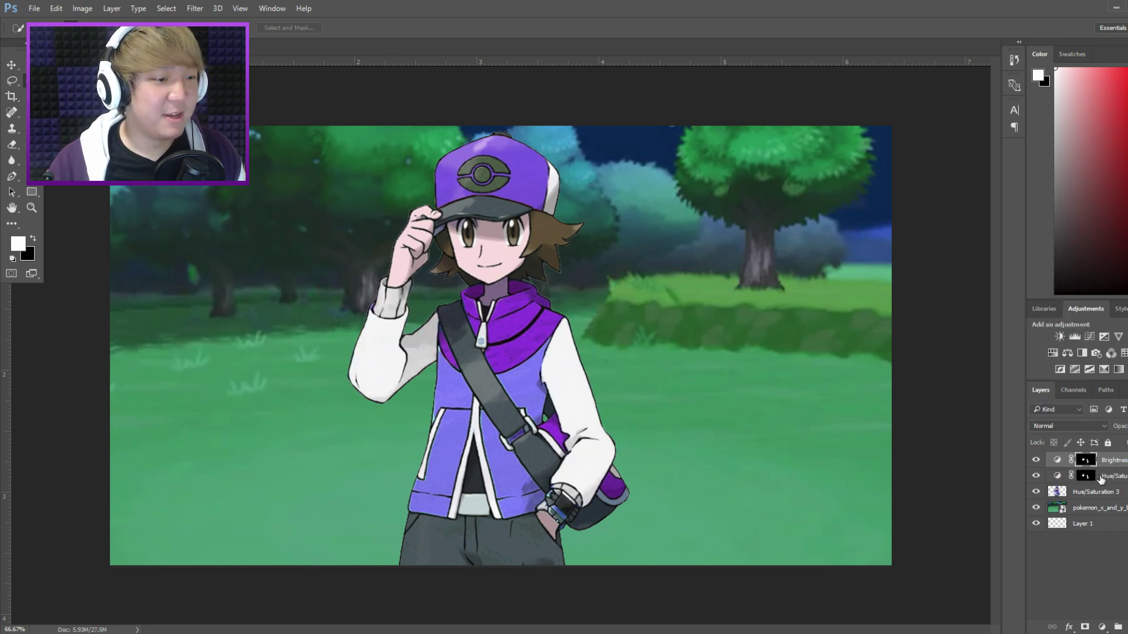
right_click(1090, 499)
Merge the trainer's layers and delete the selected face and hair.
left_click(970, 438)
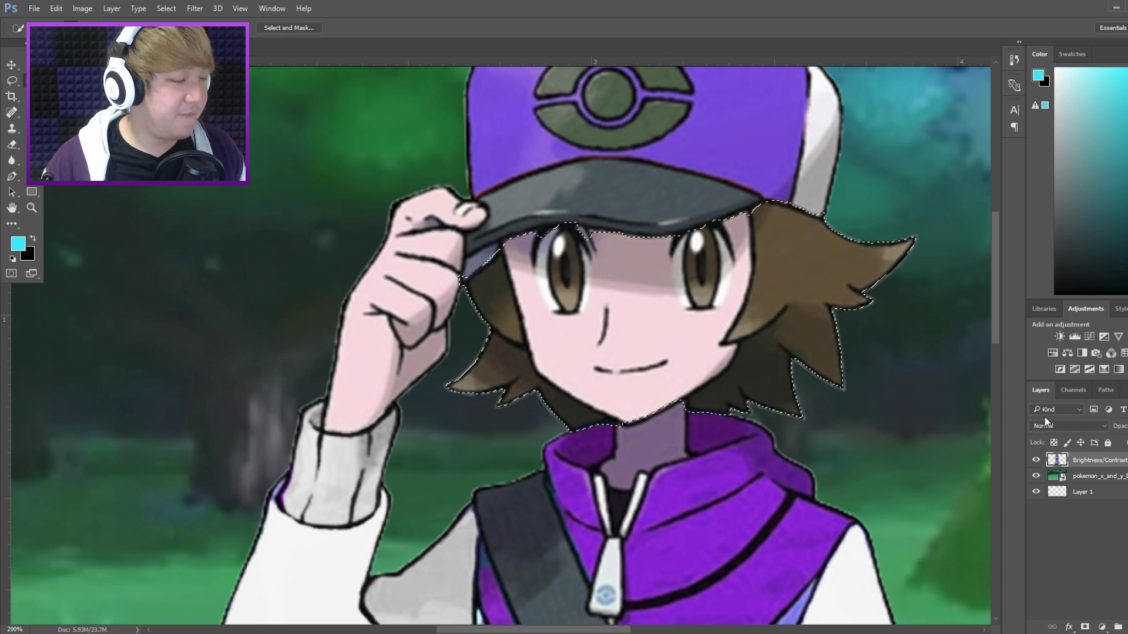
key("Delete")
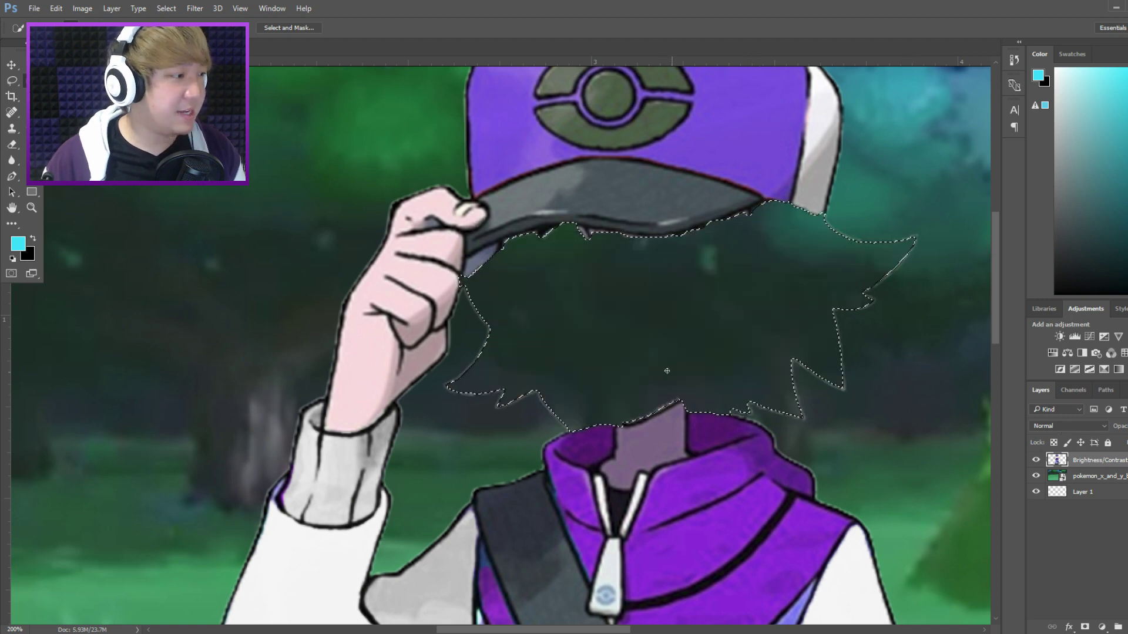
key("ctrl+d")
key("e")
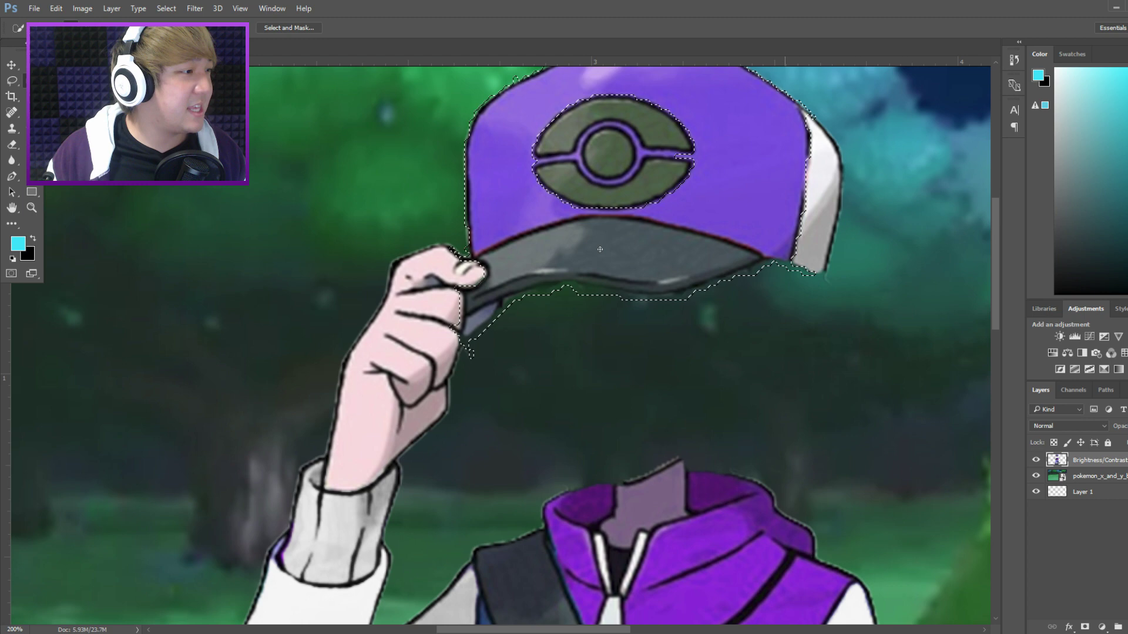
scroll(623, 157, "down", 1)
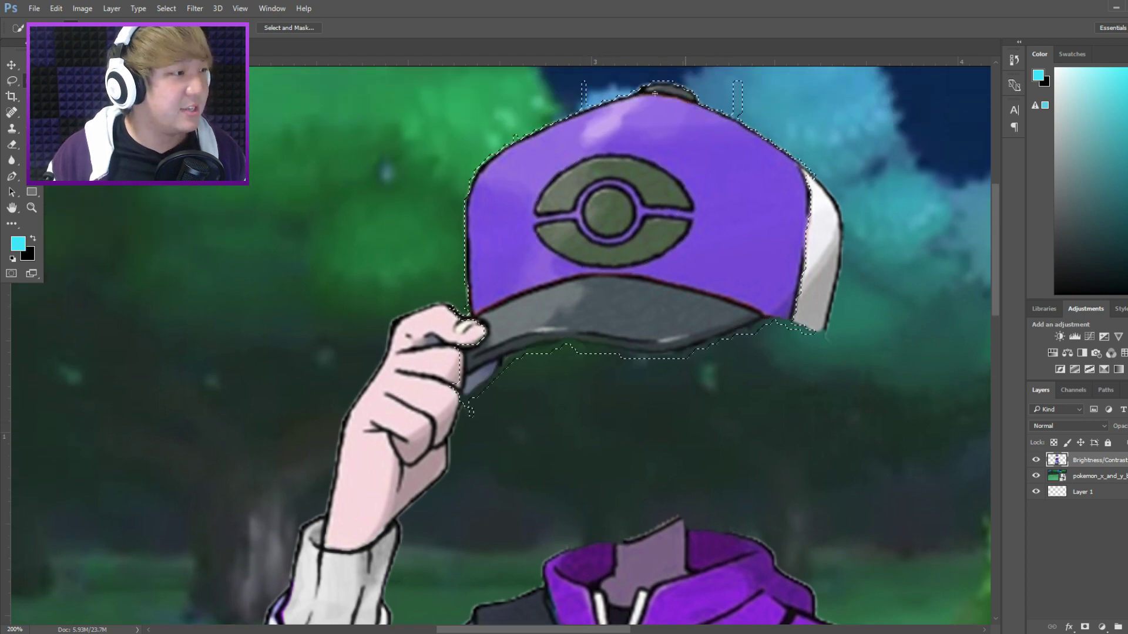
scroll(529, 264, "down", 1)
Select the cap, hand and sleeve and move them onto their own layer.
left_click_drag(441, 291, 352, 414)
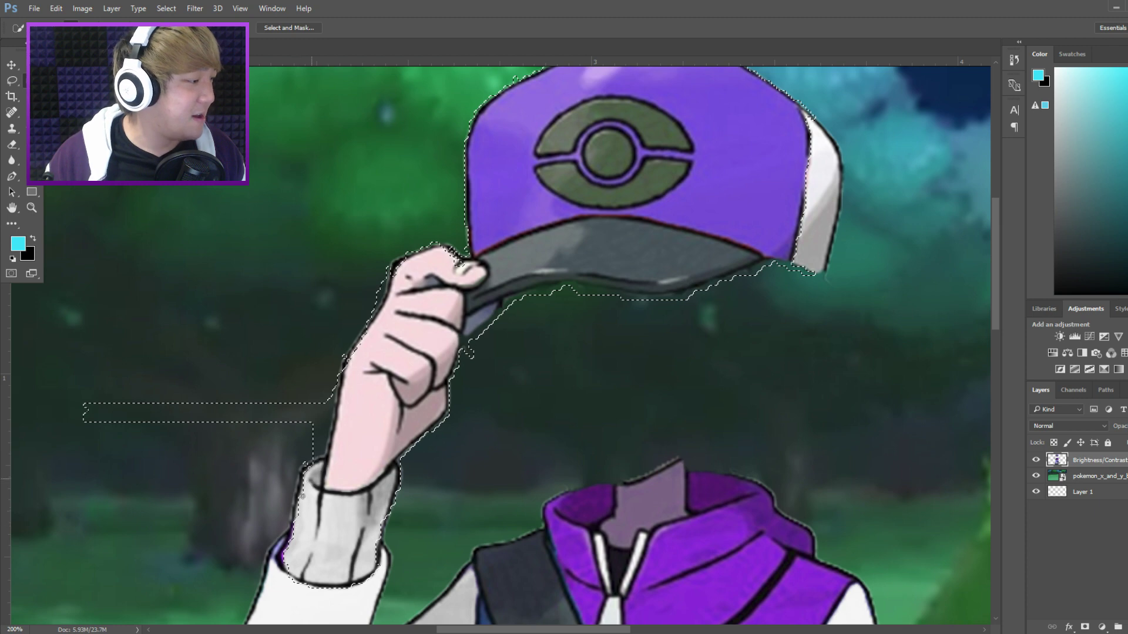
left_click_drag(331, 445, 341, 423)
scroll(340, 423, "down", 1)
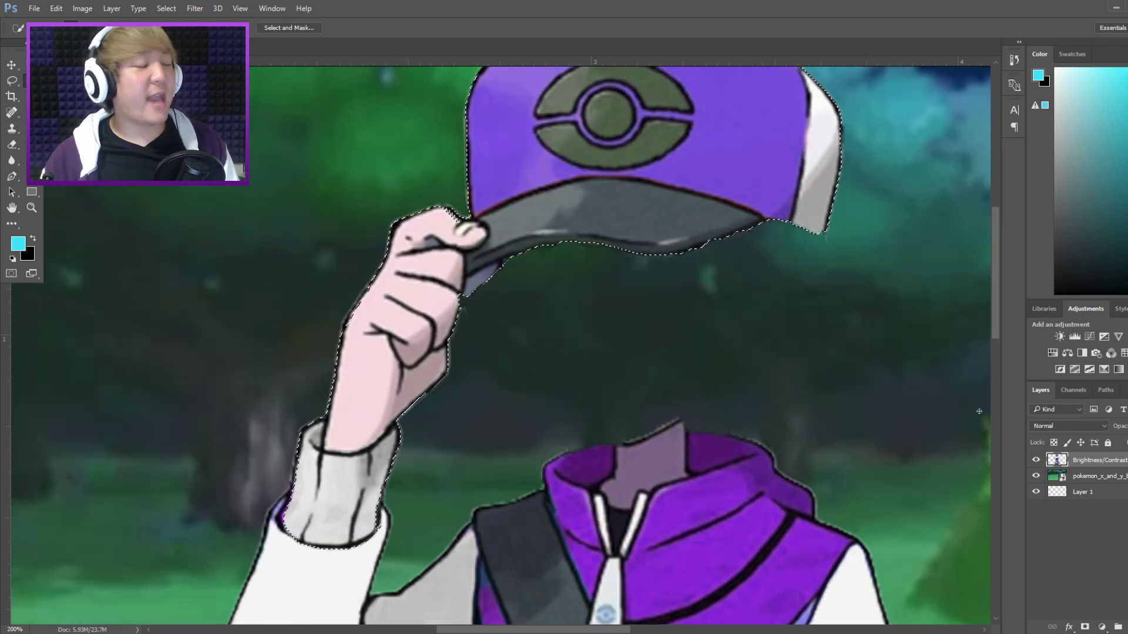
right_click(1073, 460)
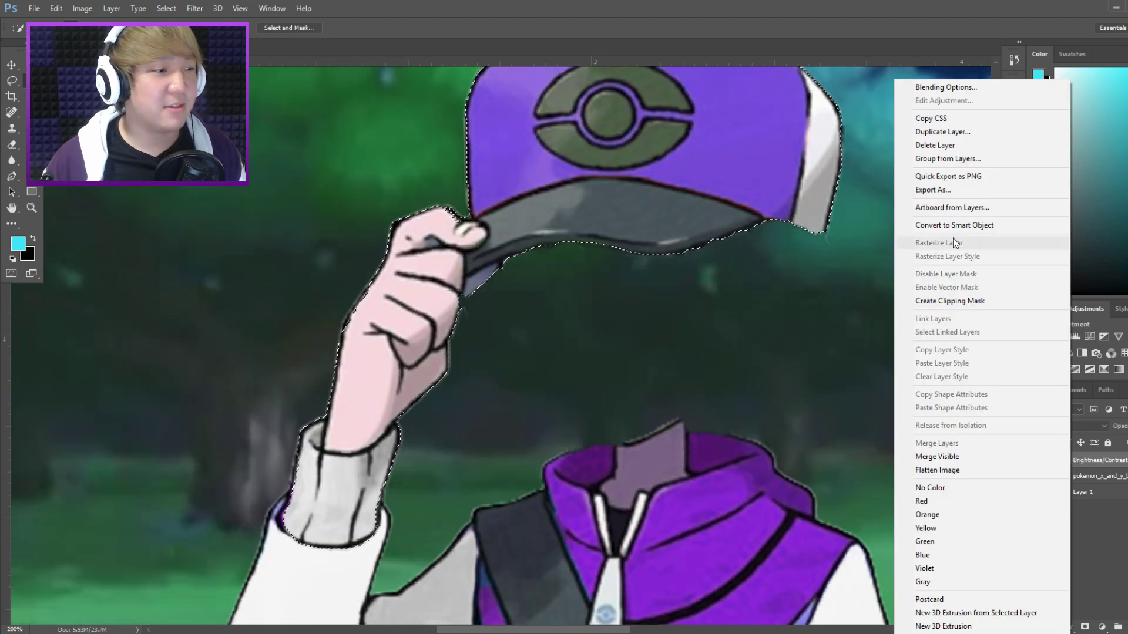
left_click(982, 243)
key("ctrl+x")
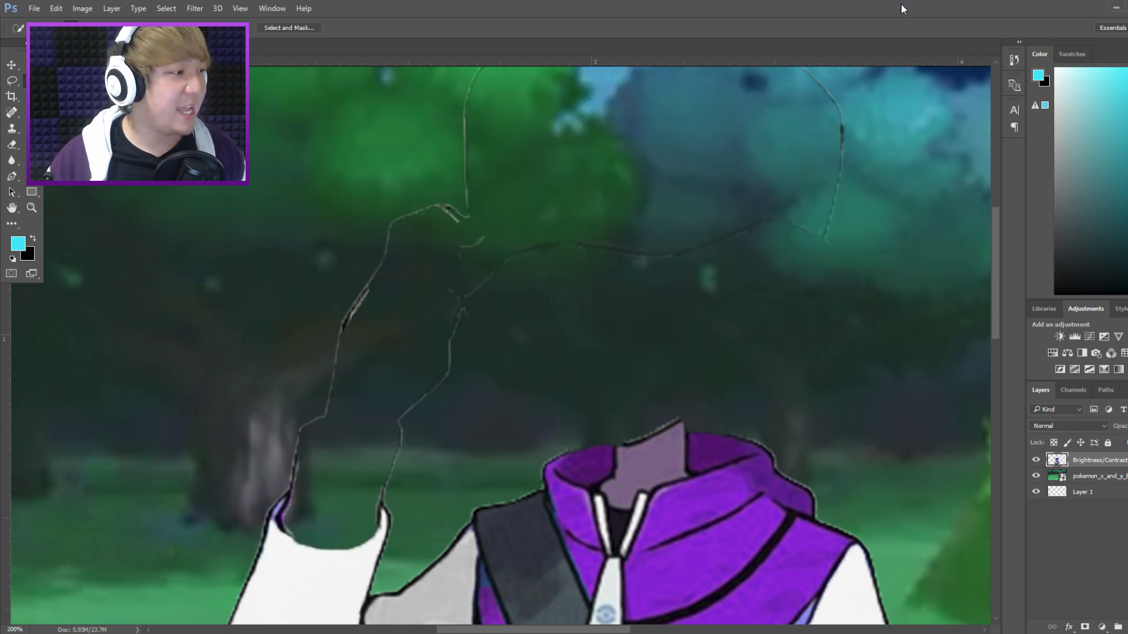
key("ctrl+shift+v")
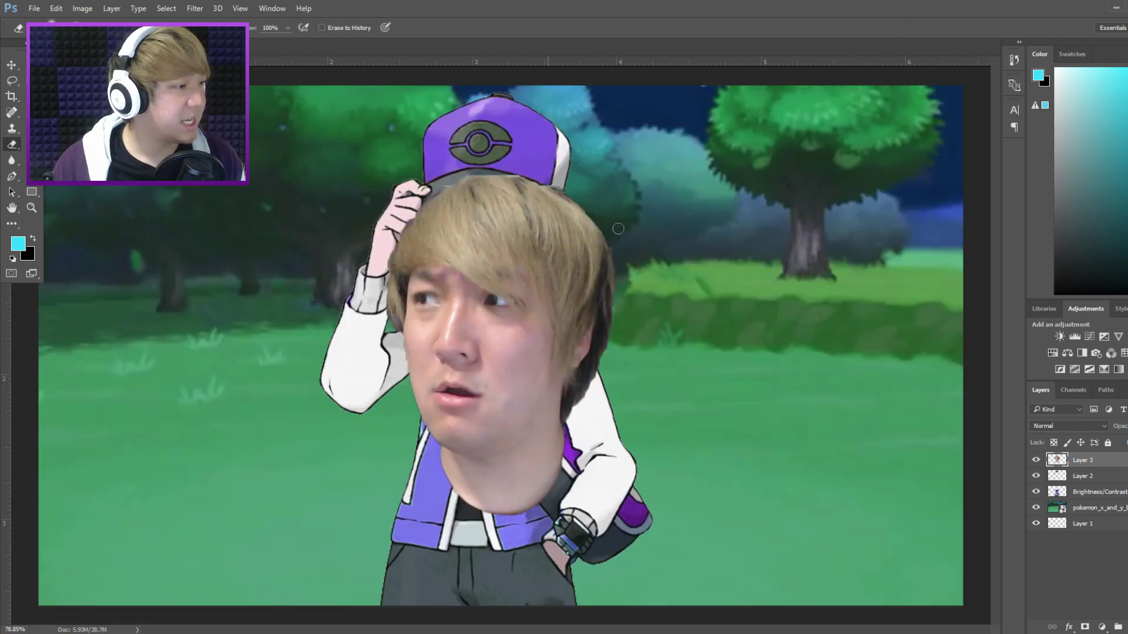
Erase the stray hair and neck from the face photo.
left_click_drag(617, 230, 595, 384)
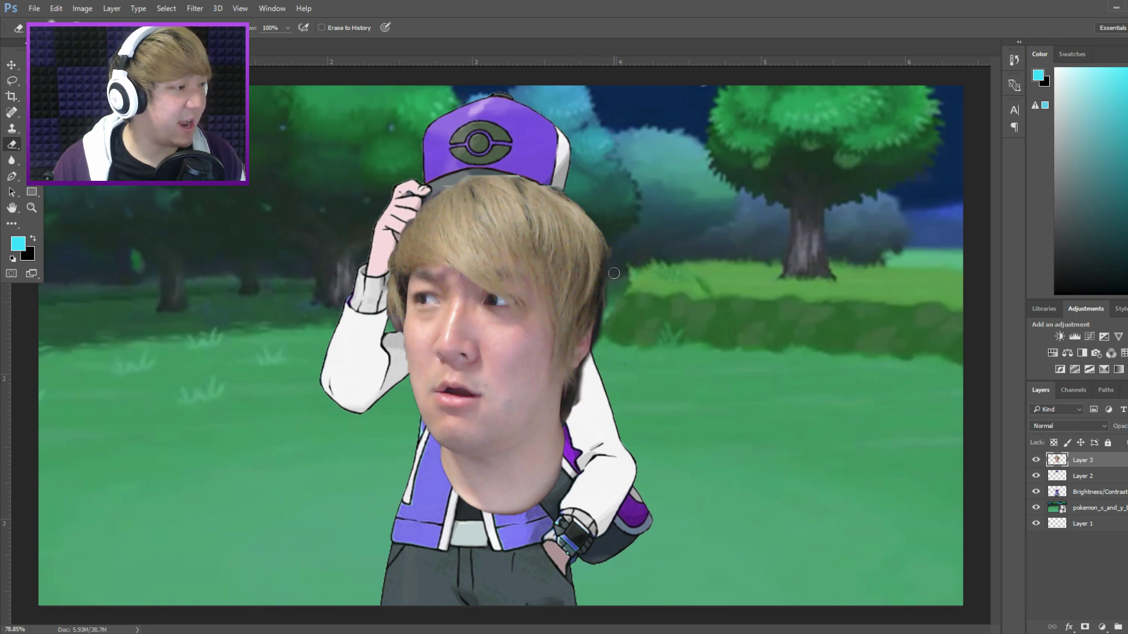
right_click(618, 248)
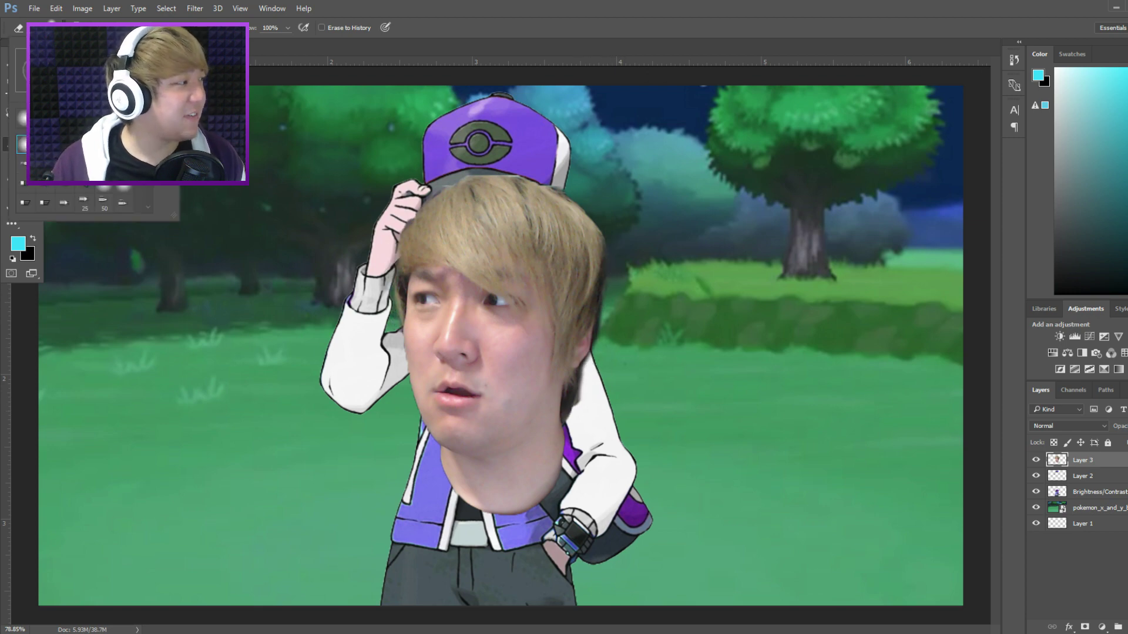
left_click_drag(549, 427, 453, 466)
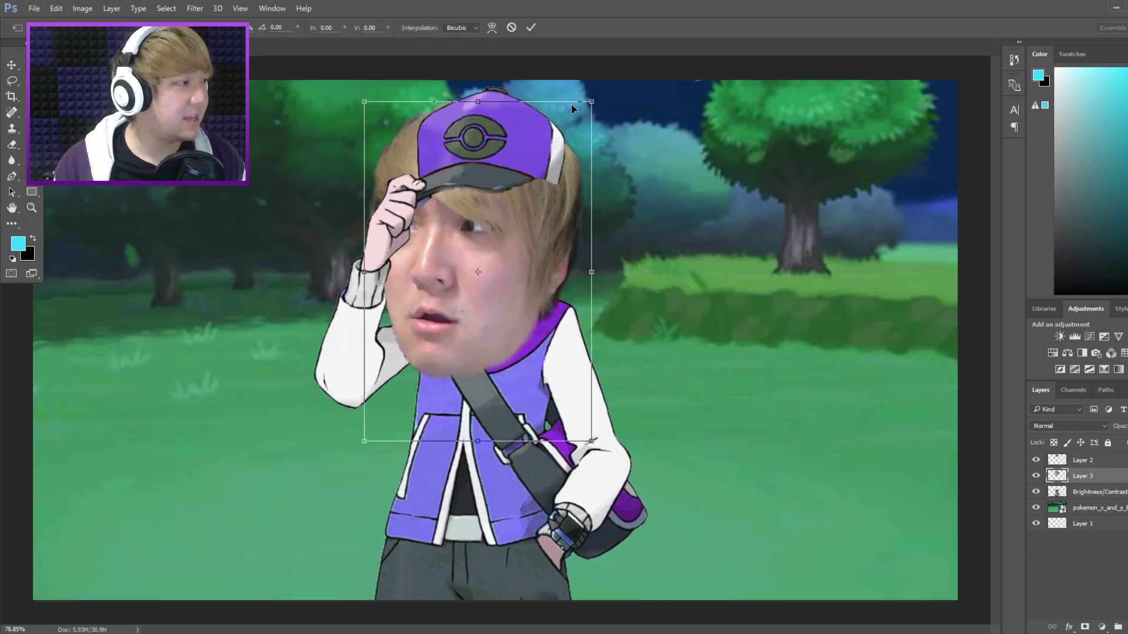
Shrink the face photo to fit under the trainer's cap.
left_click_drag(589, 103, 516, 242)
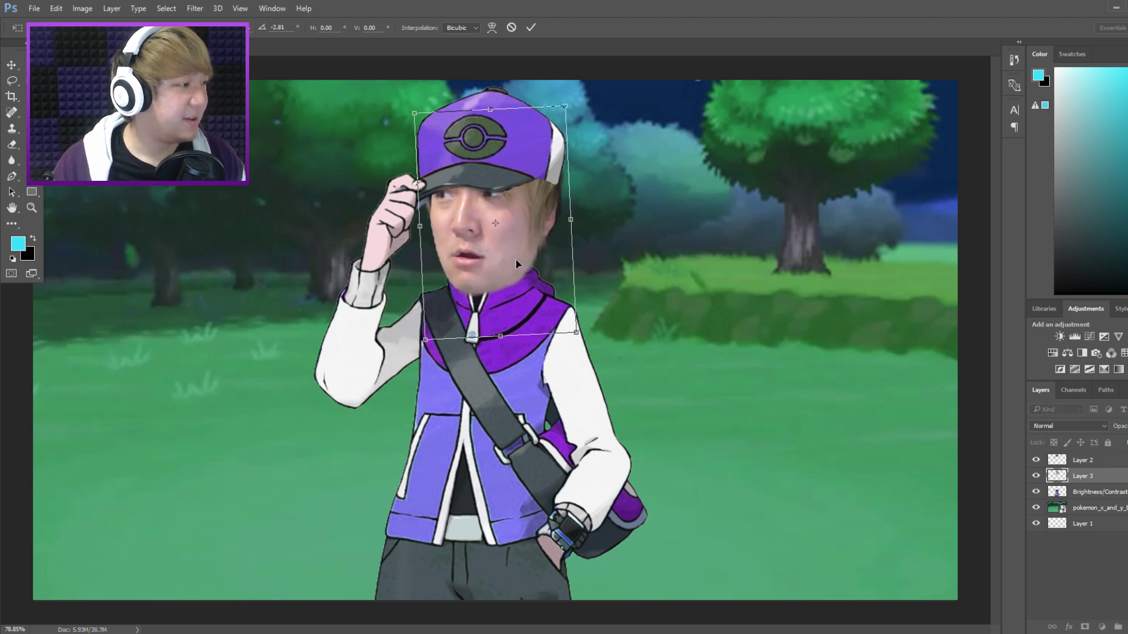
key("Return")
key("e")
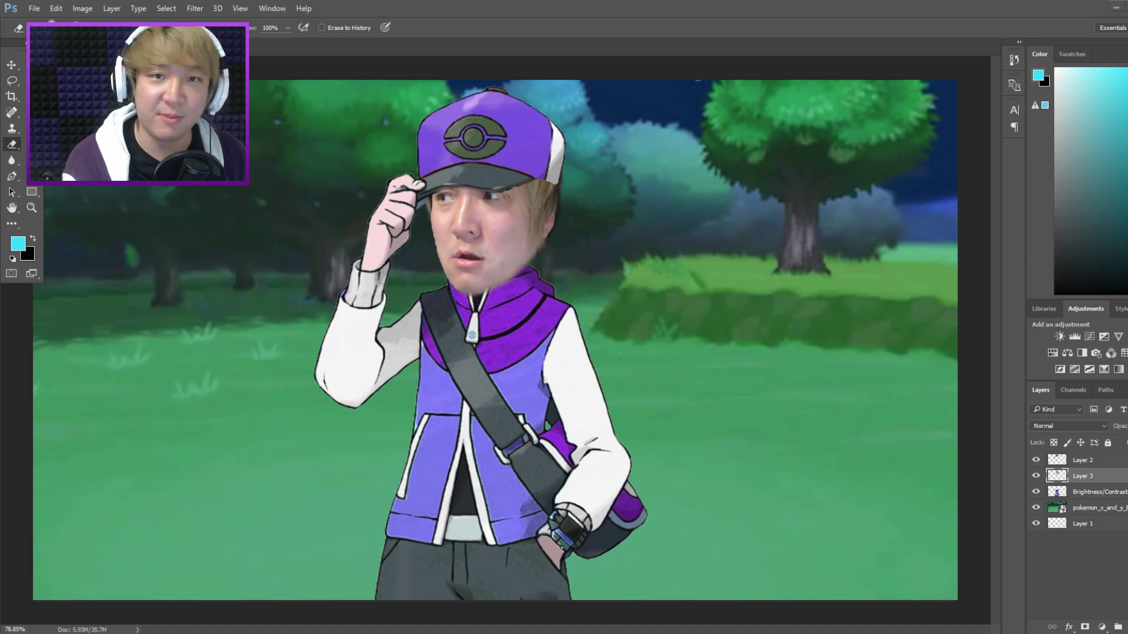
Move the Ninetales image right and scale it, then confirm the Dragonair placement.
left_click_drag(564, 335, 793, 441)
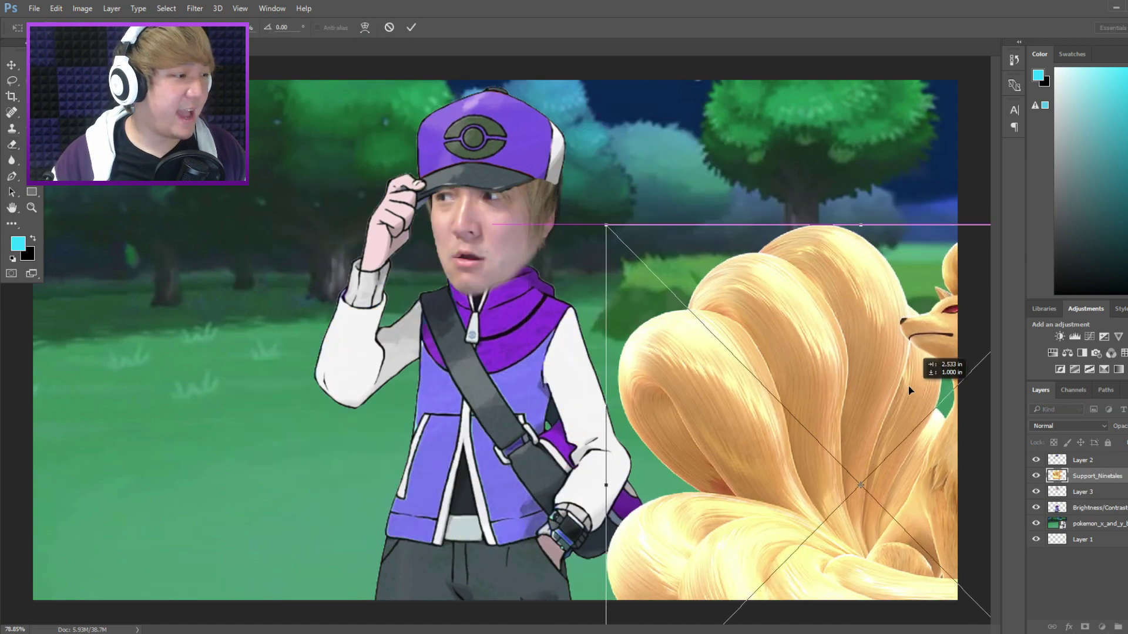
left_click_drag(670, 299, 709, 340)
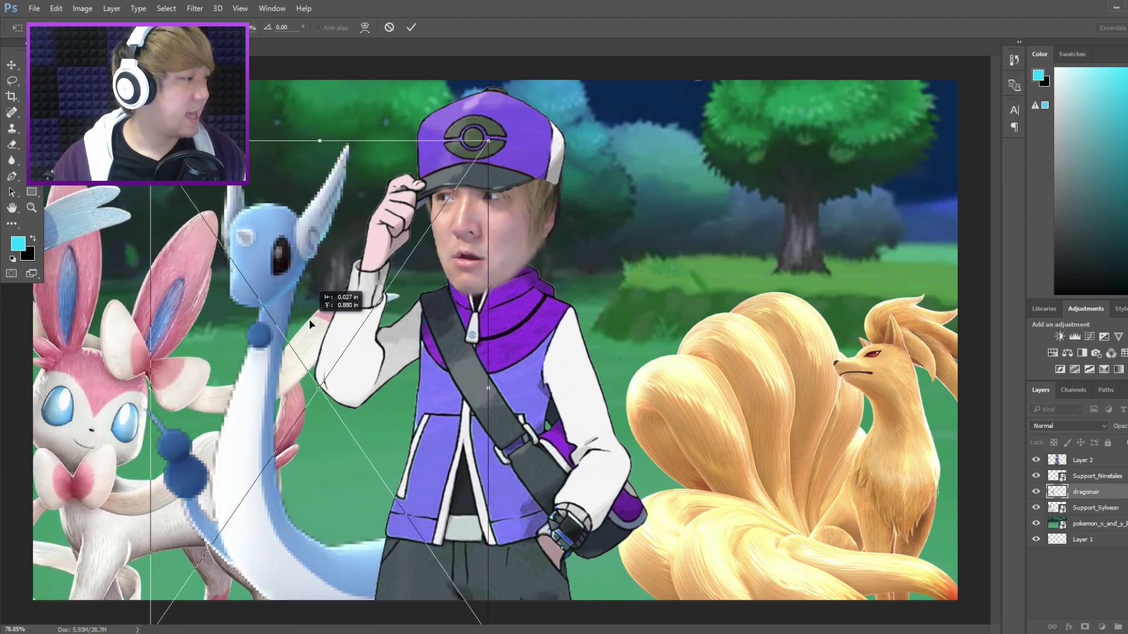
left_click(11, 66)
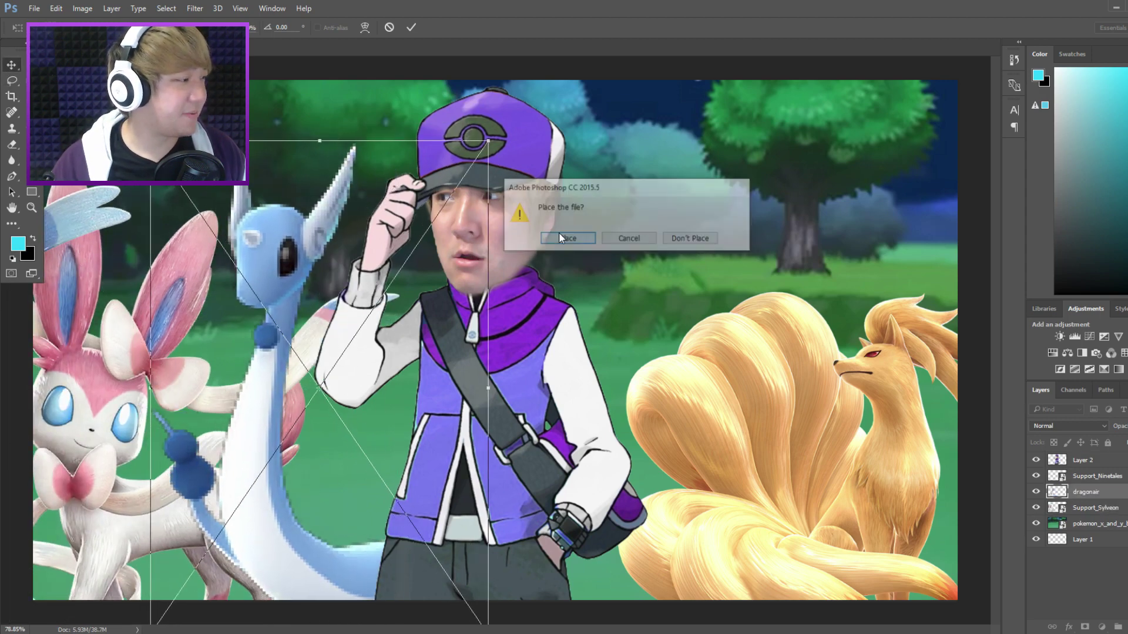
left_click(527, 232)
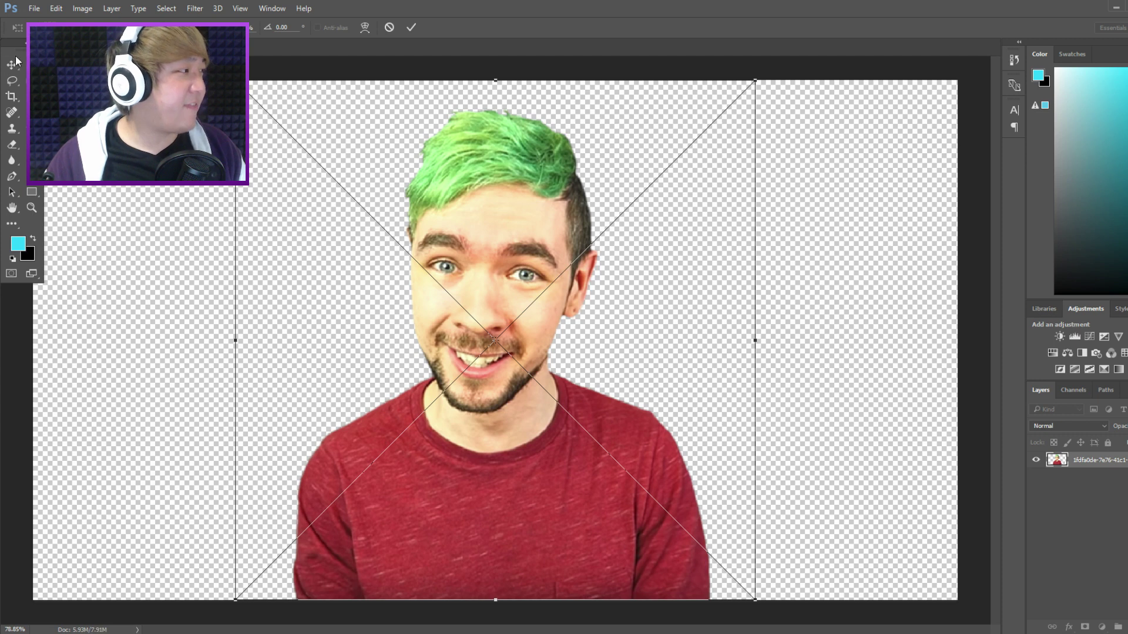
Confirm the green-haired man's photo, add an empty layer, and commit the creator's photo.
left_click(572, 240)
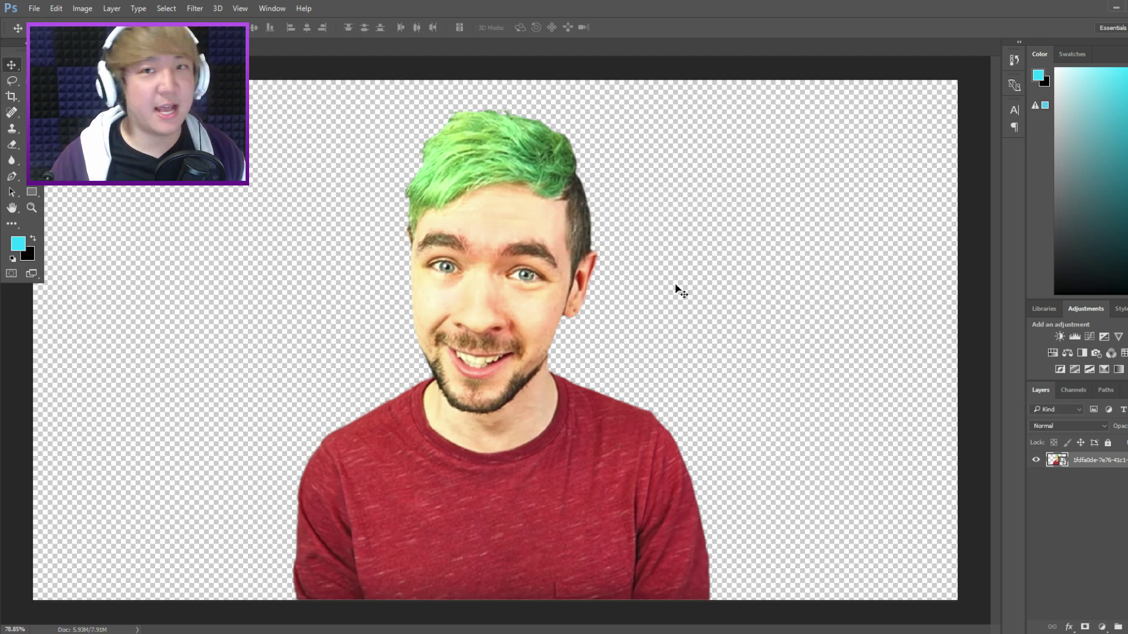
key("ctrl+shift+n")
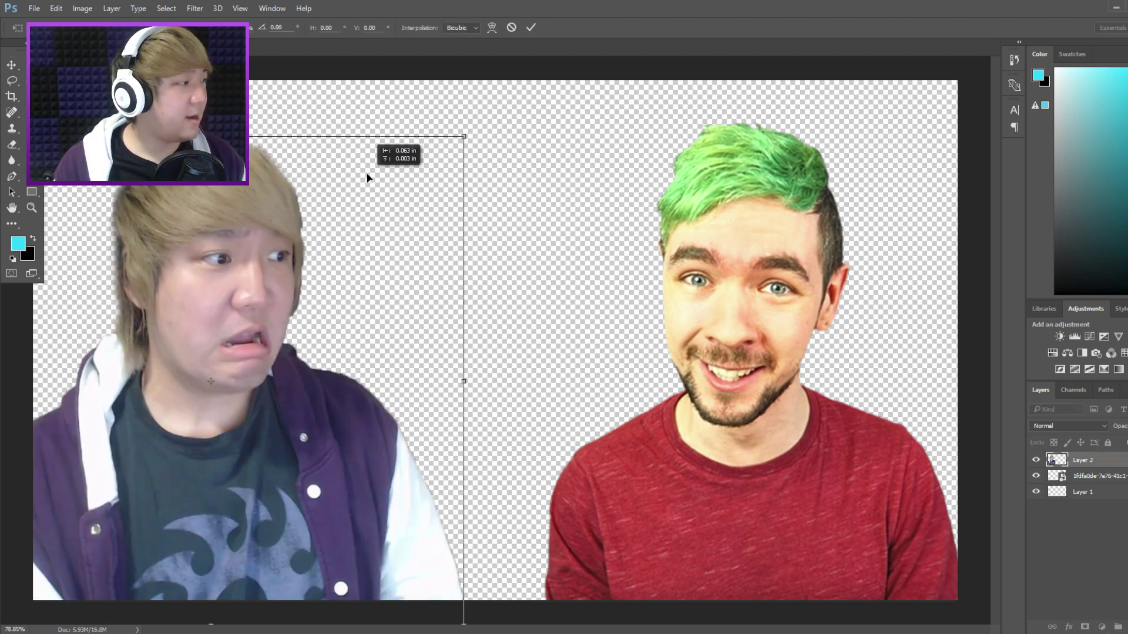
key("v")
key("Return")
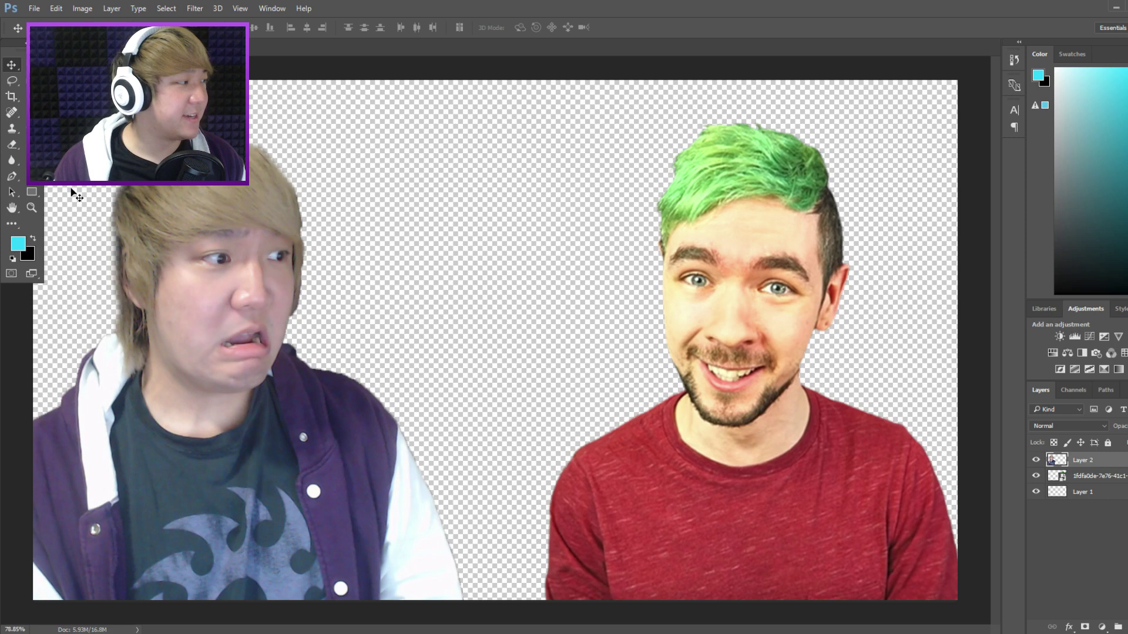
key("i")
Choose a font and type the multi-line caption TOP O' DA MORNIN' TO YE LADDIES!!
left_click(18, 243)
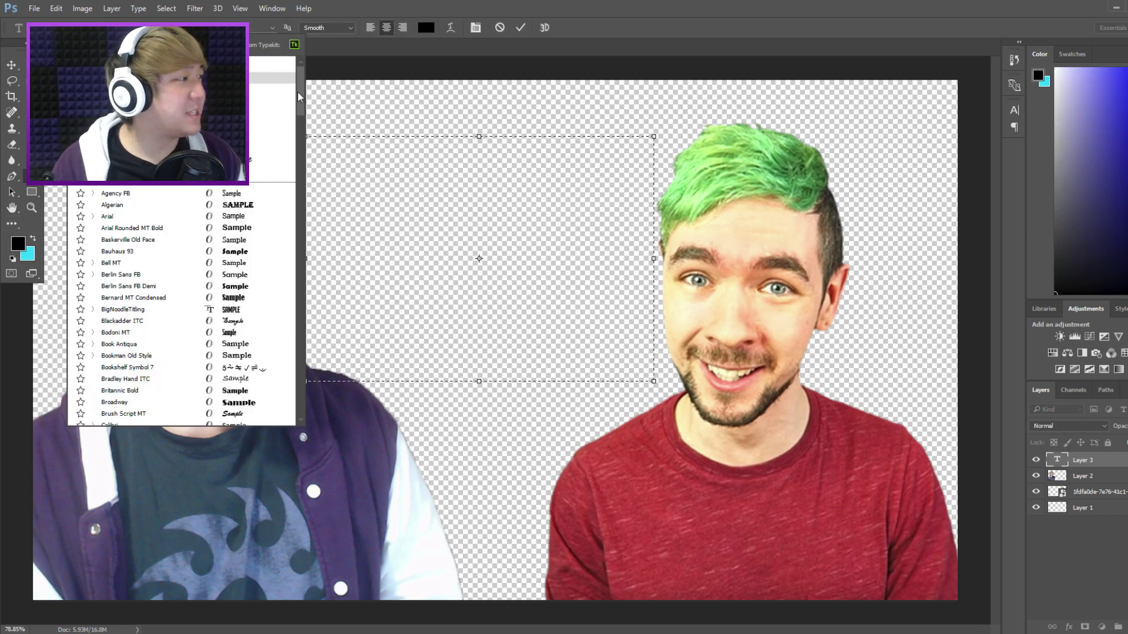
left_click(255, 93)
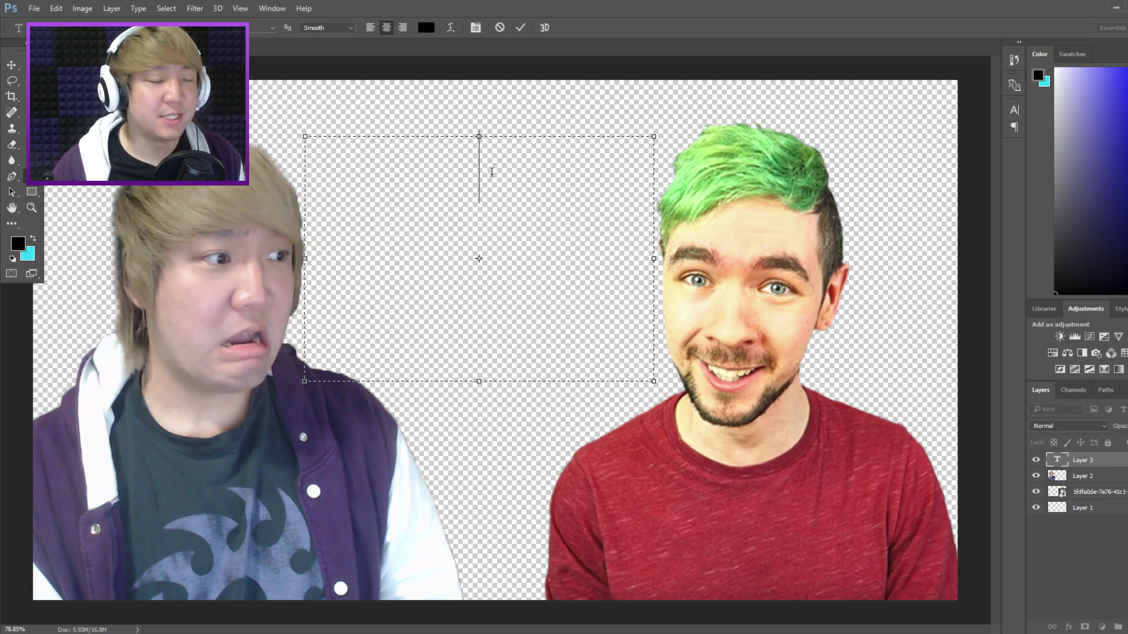
type("TOP 0")
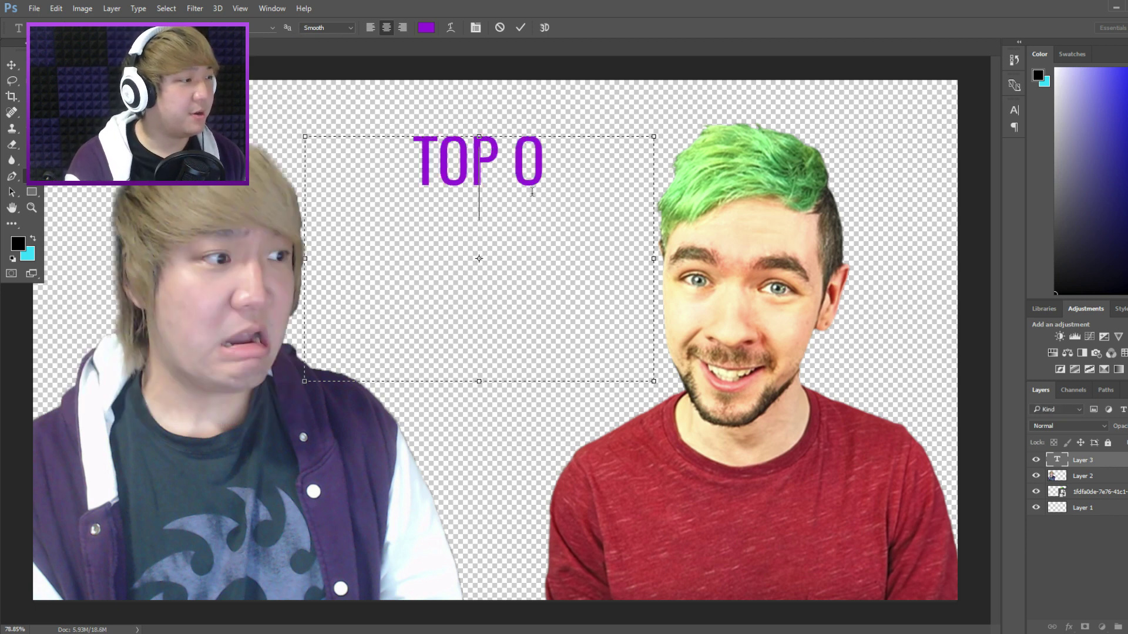
type("' DA")
key("Return")
type("MORNI")
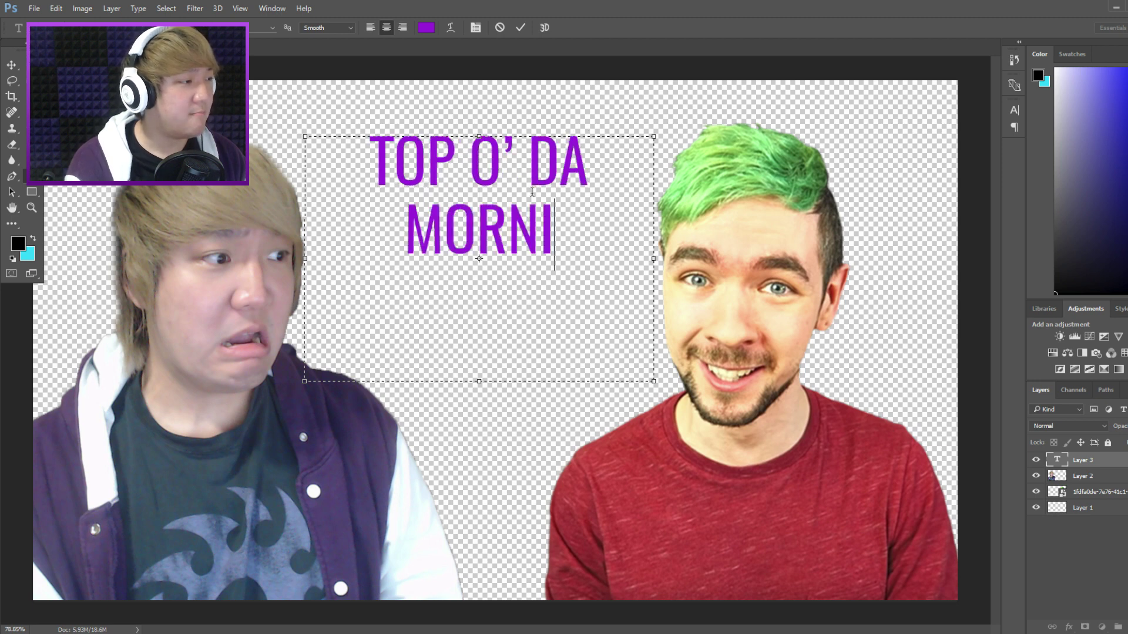
type("N' TO YE")
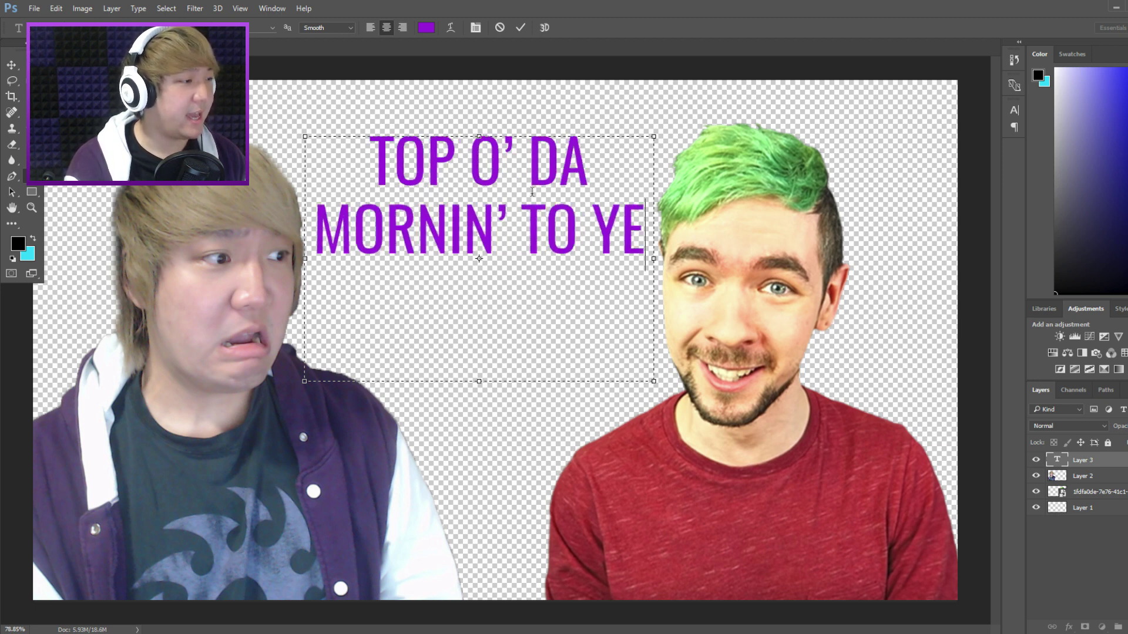
type(" LDA")
key("BackSpace")
key("BackSpace")
type("ADDIES!!")
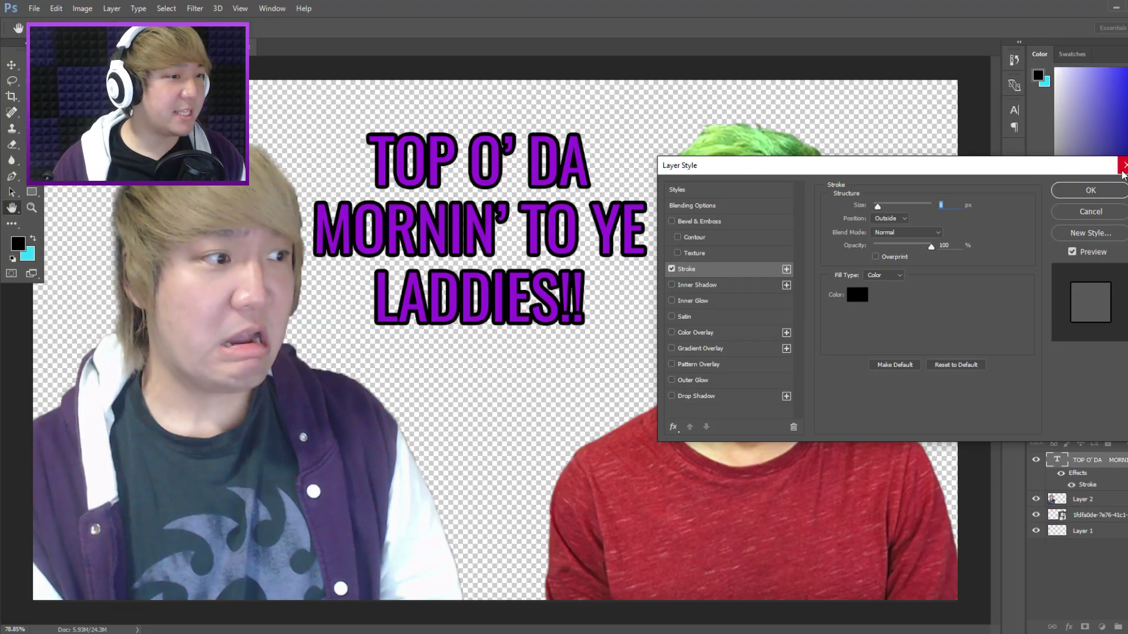
Accept the black Stroke layer style on the purple caption.
left_click(1091, 191)
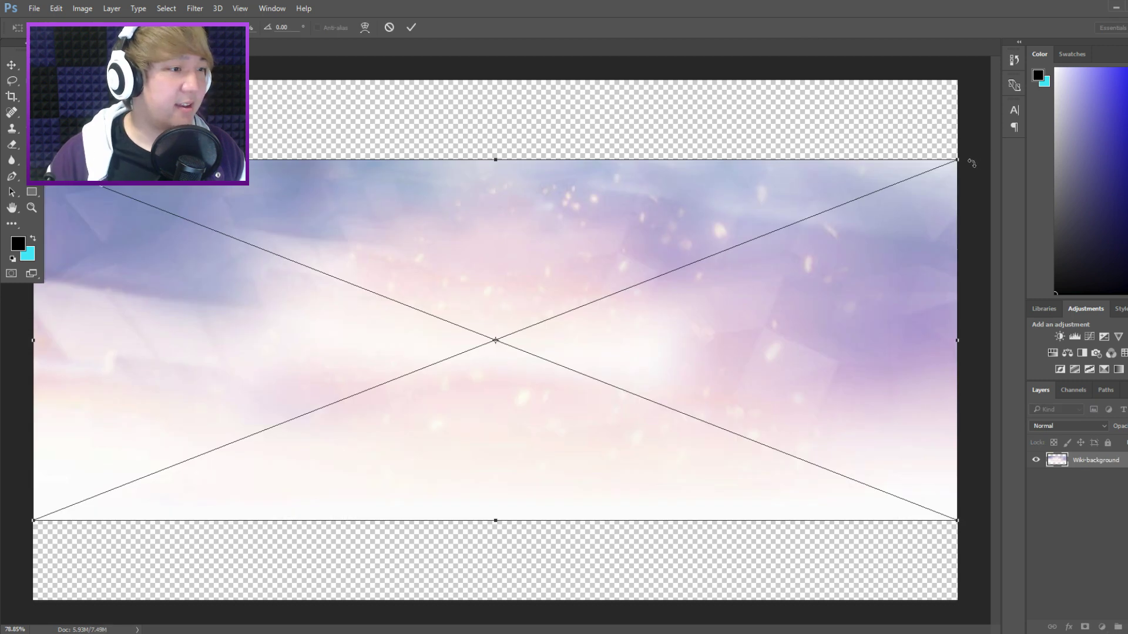
Enlarge the sky background, then flip, rotate and shrink the head onto Widowmaker's shoulders.
left_click_drag(960, 160, 985, 97)
left_click_drag(564, 292, 404, 336)
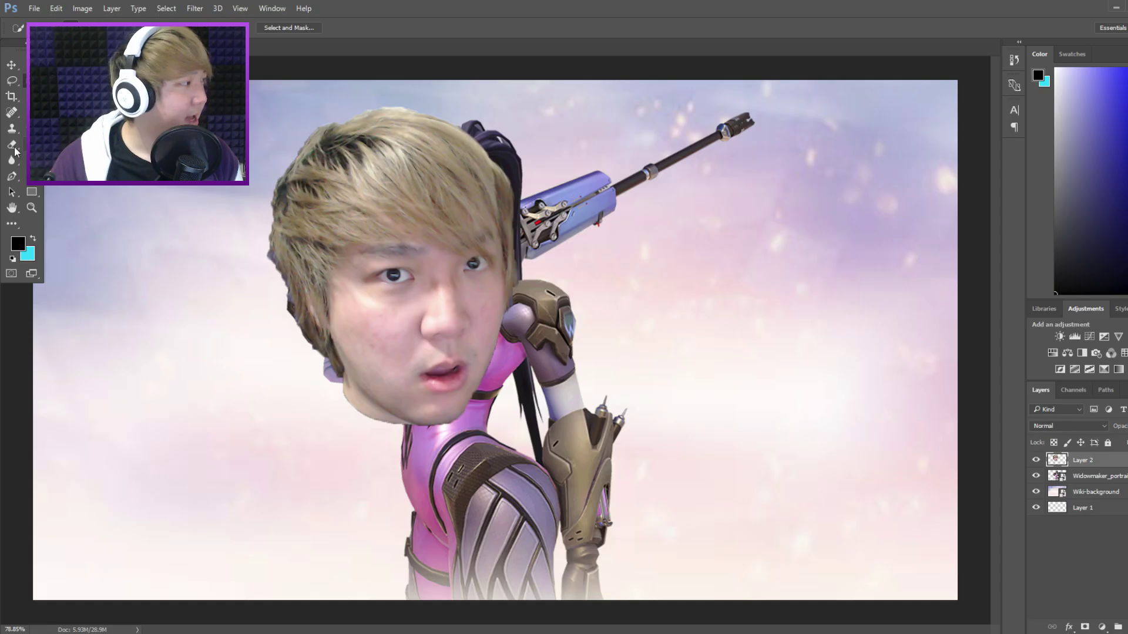
key("ctrl+t")
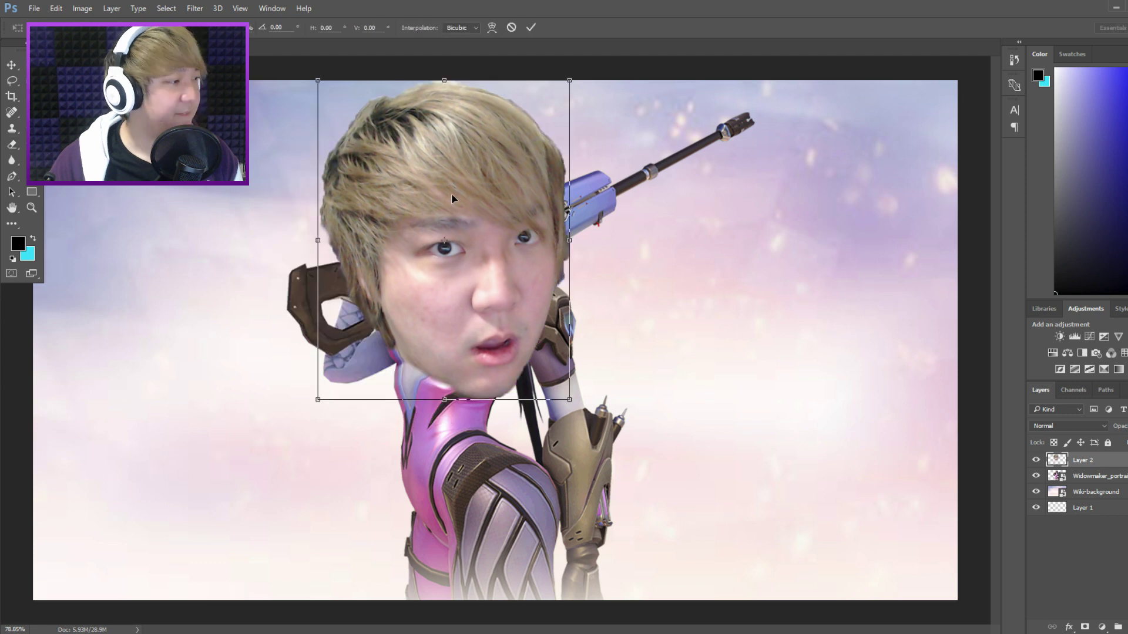
right_click(453, 195)
left_click(532, 379)
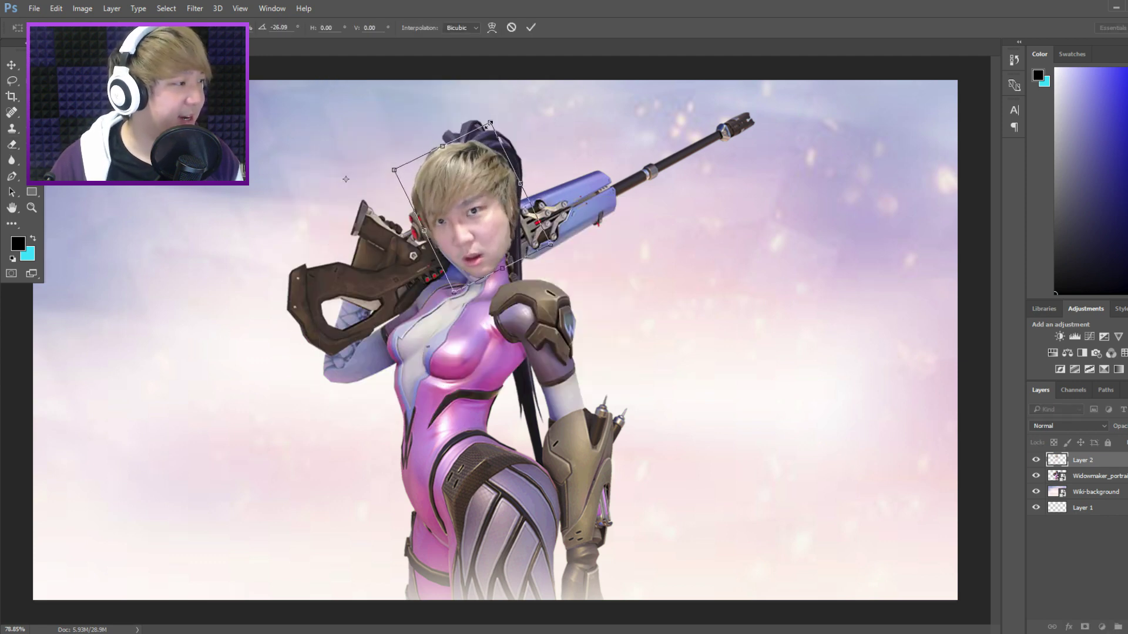
left_click_drag(491, 121, 520, 195)
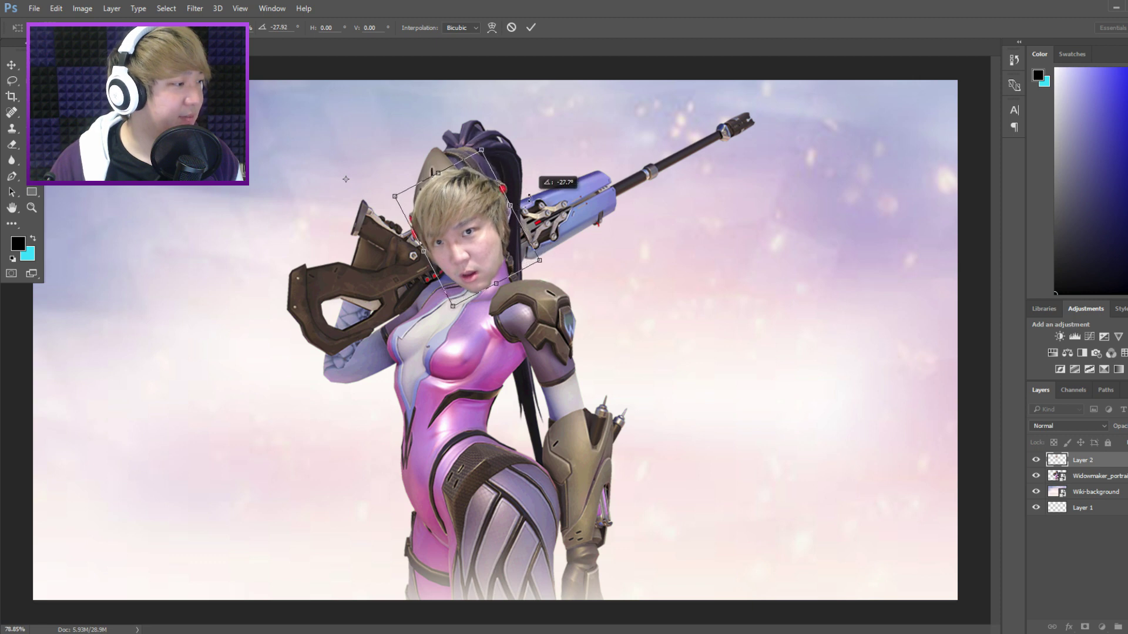
left_click_drag(474, 223, 475, 226)
key("Return")
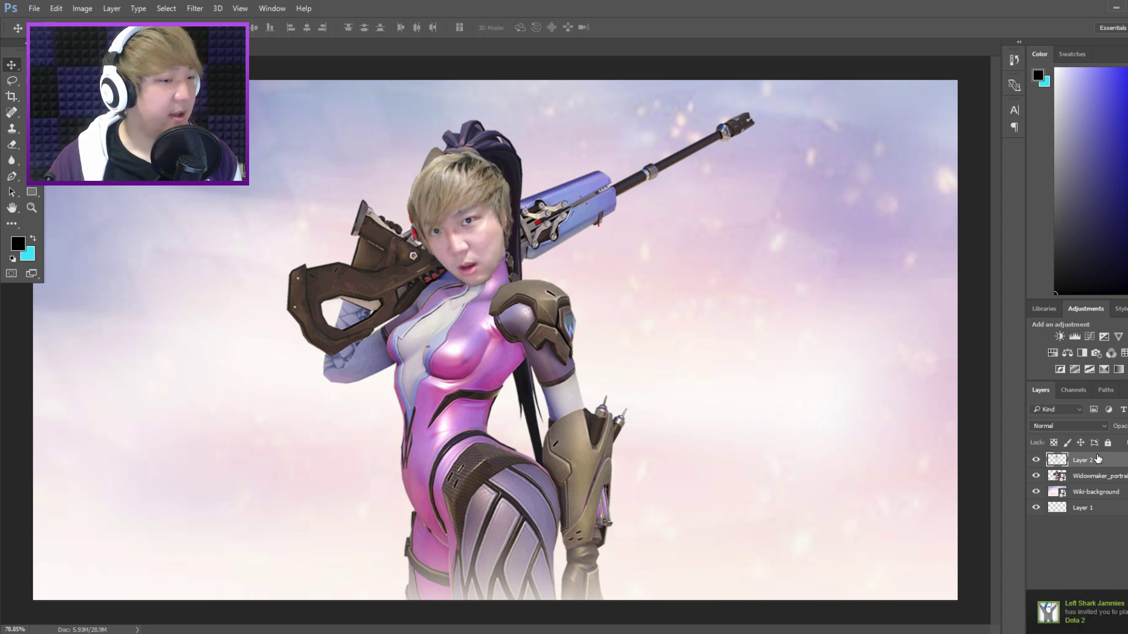
Paste Widowmaker's visor on its own layer over the creator's forehead.
left_click_drag(1099, 476, 1099, 455)
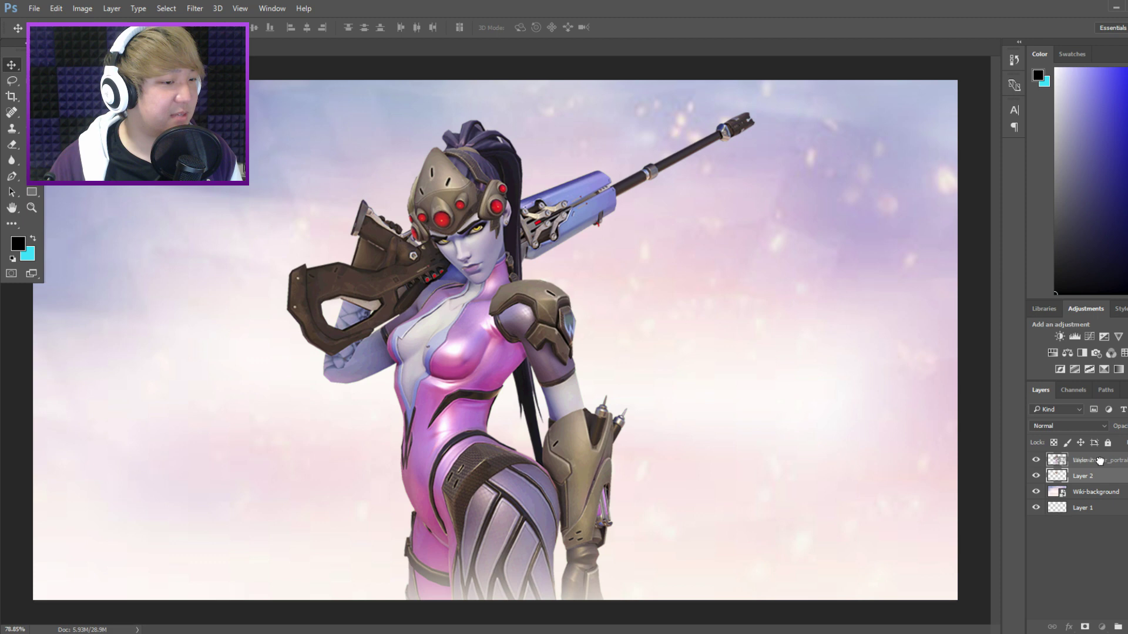
key("ctrl+z")
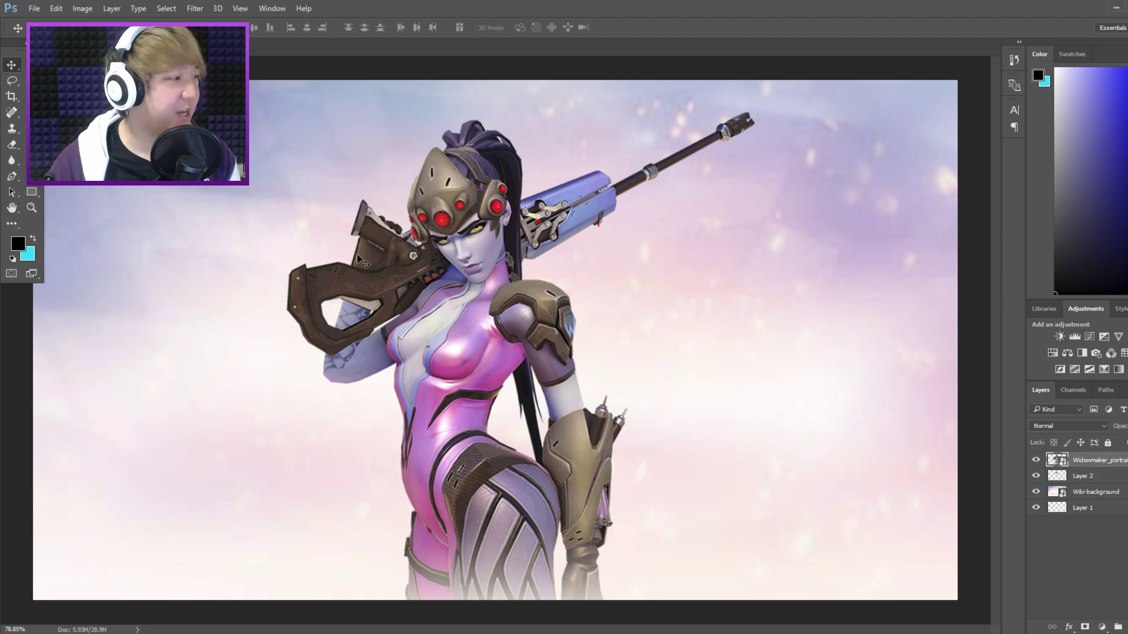
key("ctrl+v")
key("ctrl+t")
left_click_drag(467, 216, 473, 220)
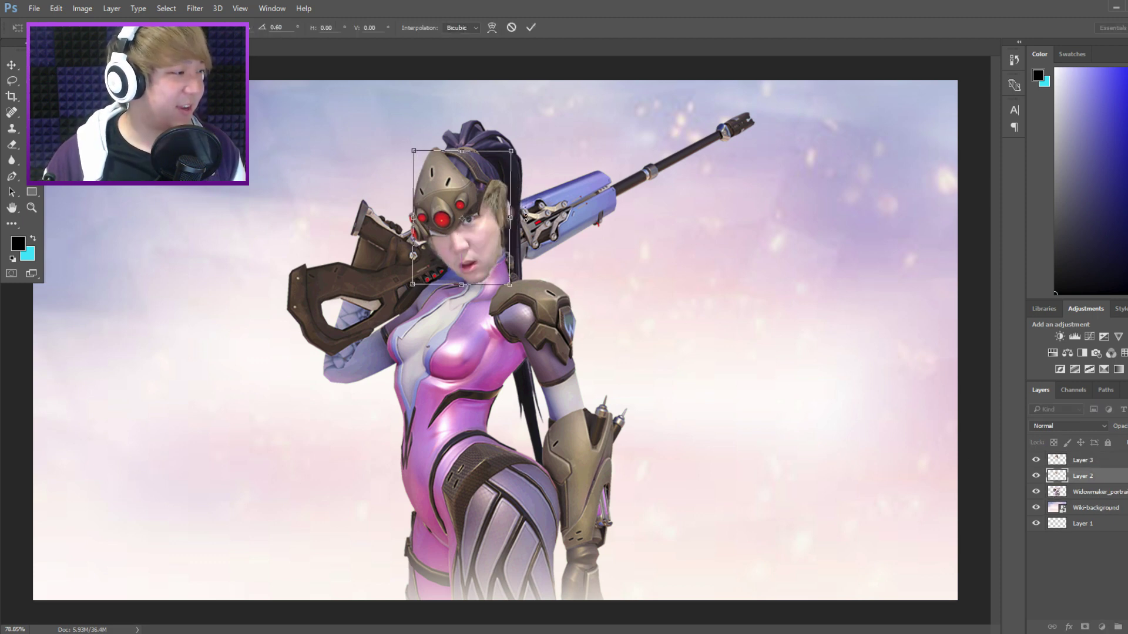
key("Return")
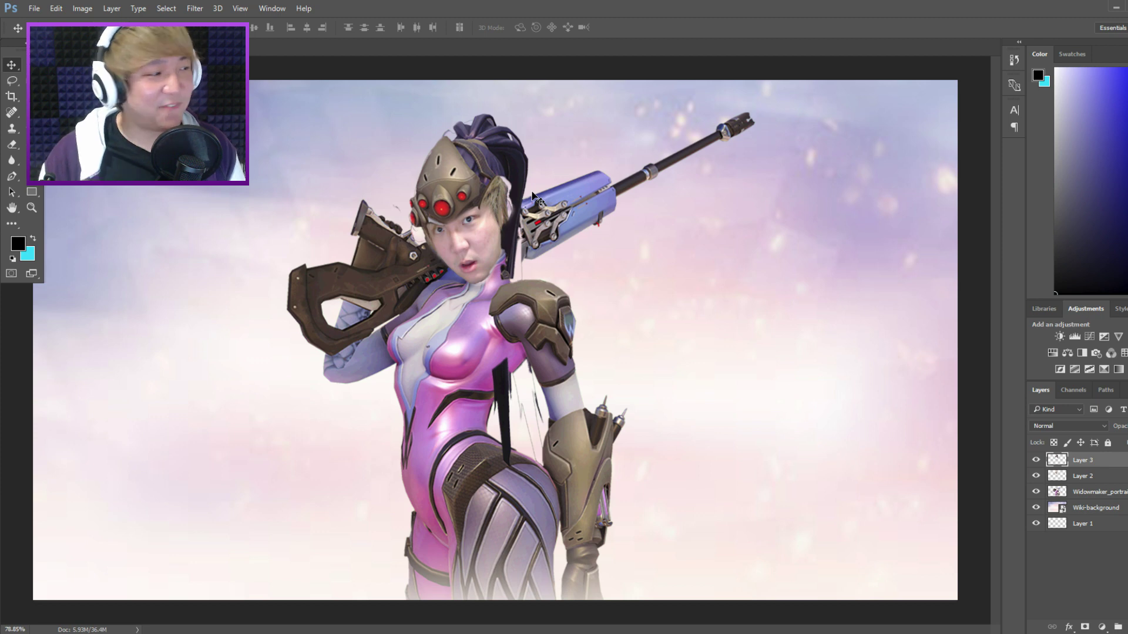
Tint the head toward magenta with a Color Balance adjustment clipped to it.
left_click(1097, 477)
left_click(1068, 352)
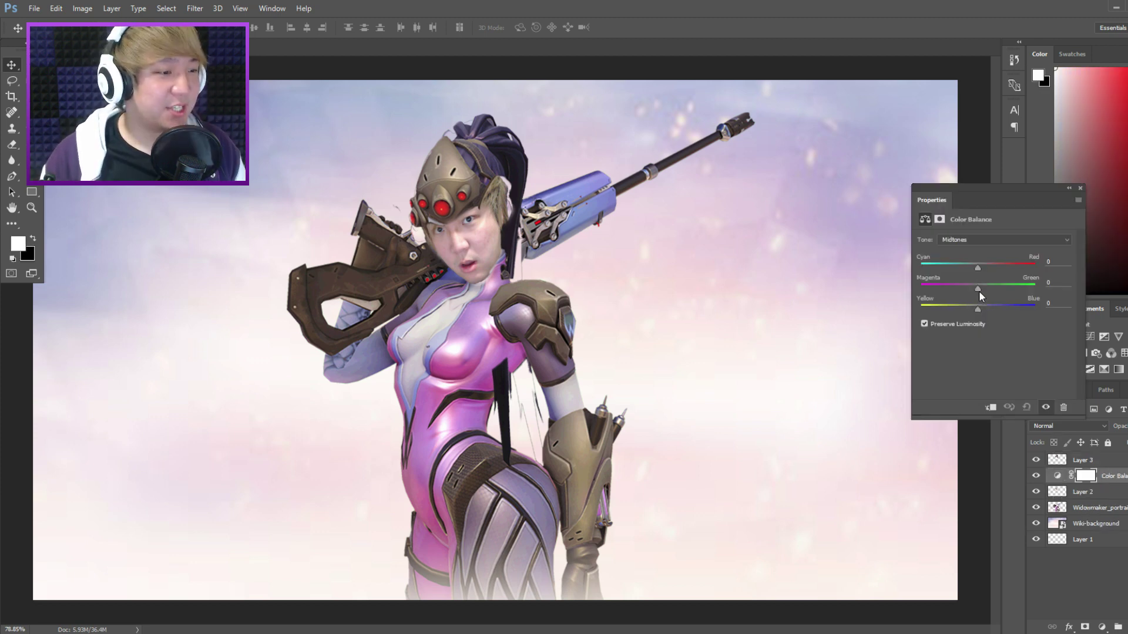
left_click_drag(979, 289, 930, 289)
key("ctrl+e")
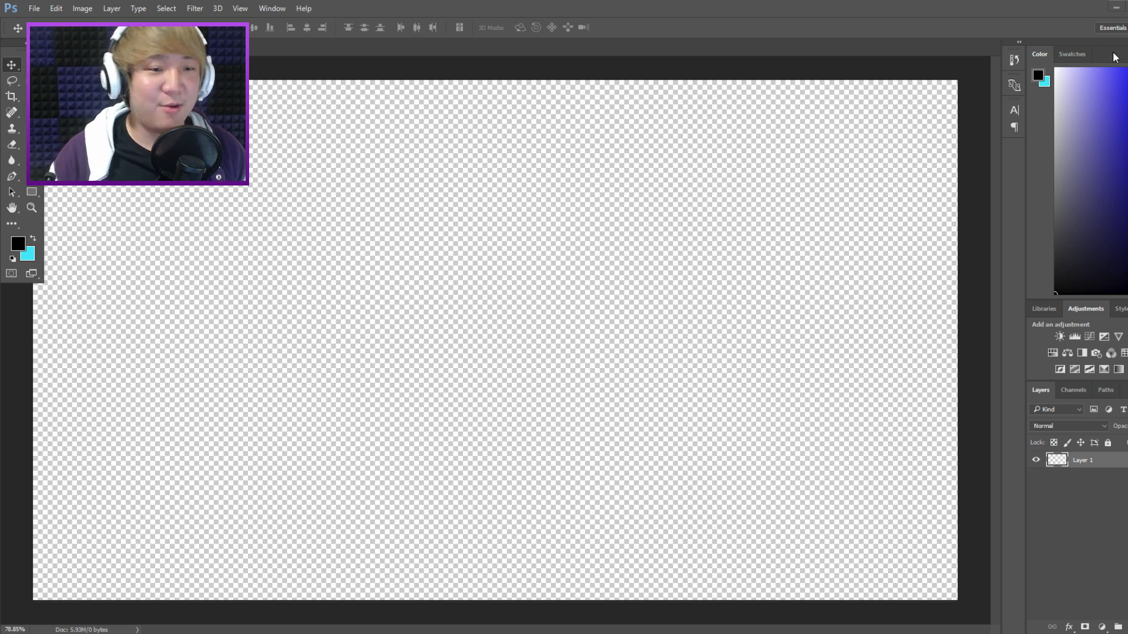
Paste the Afghanistan flag and enlarge it past the canvas edges, filling it in black.
key("ctrl+v")
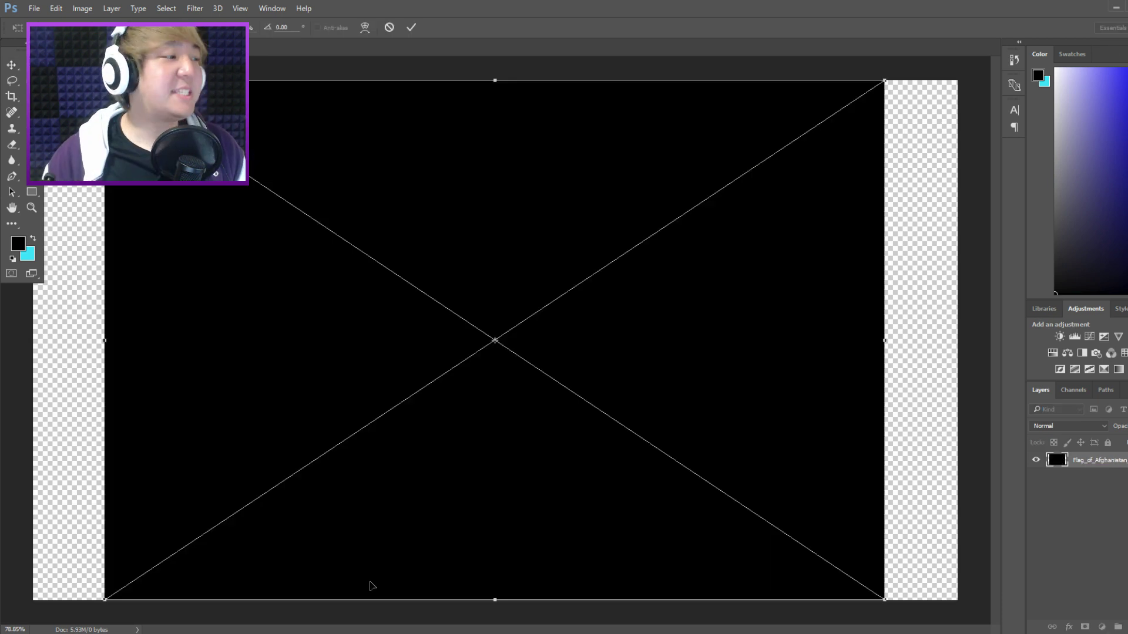
left_click_drag(884, 82, 962, 55)
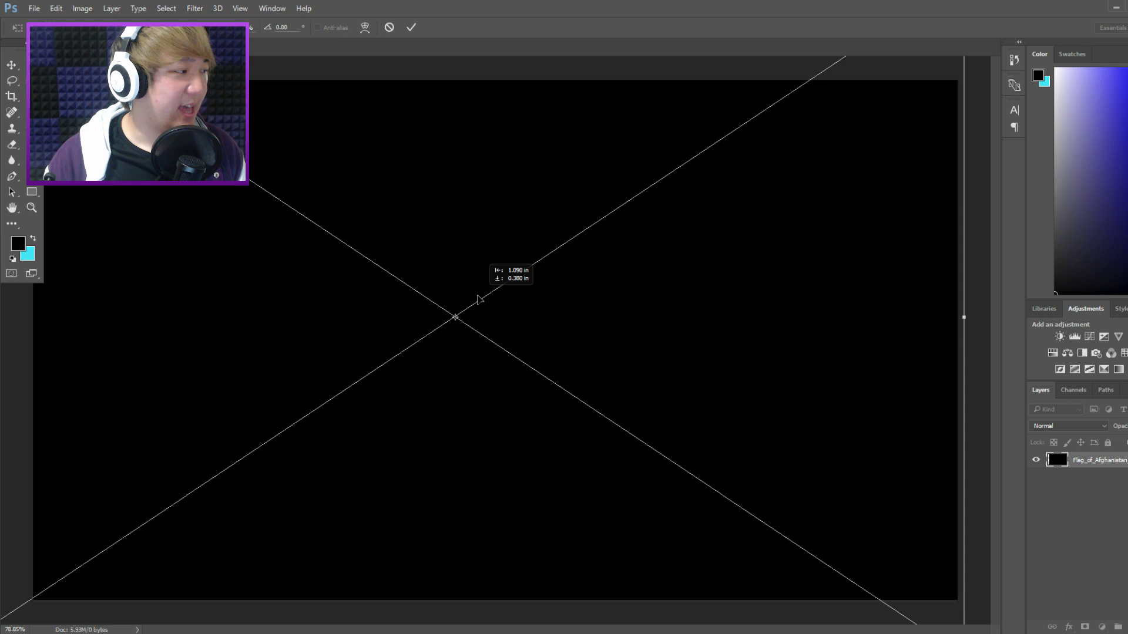
key("Return")
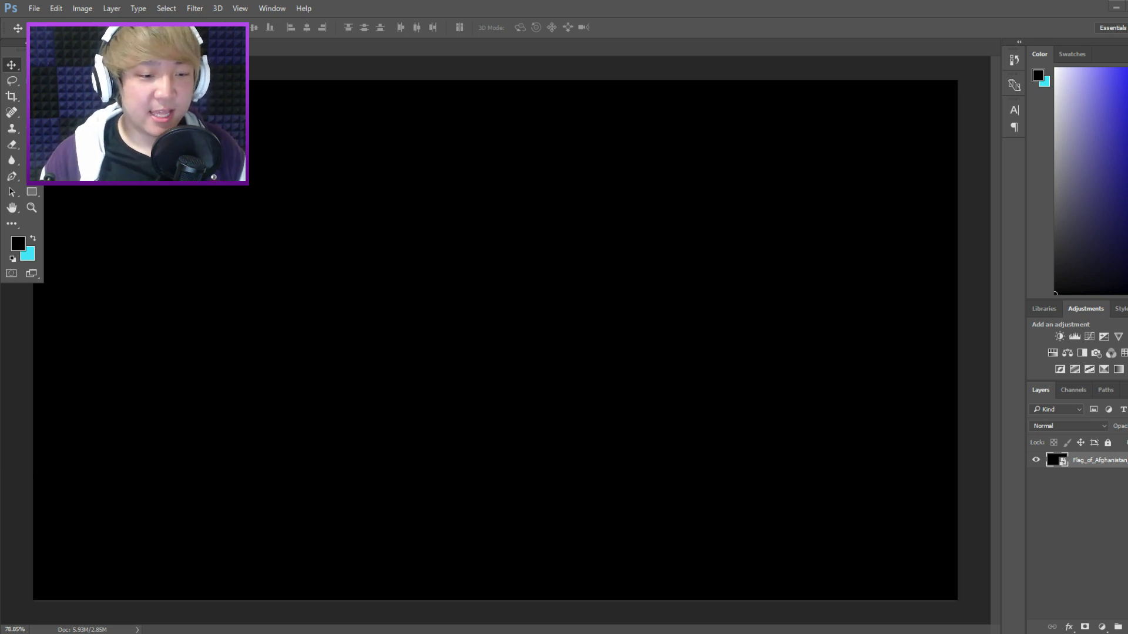
Place the squirrel, flip it horizontally, then rotate and shrink it.
left_click_drag(1044, 286, 570, 407)
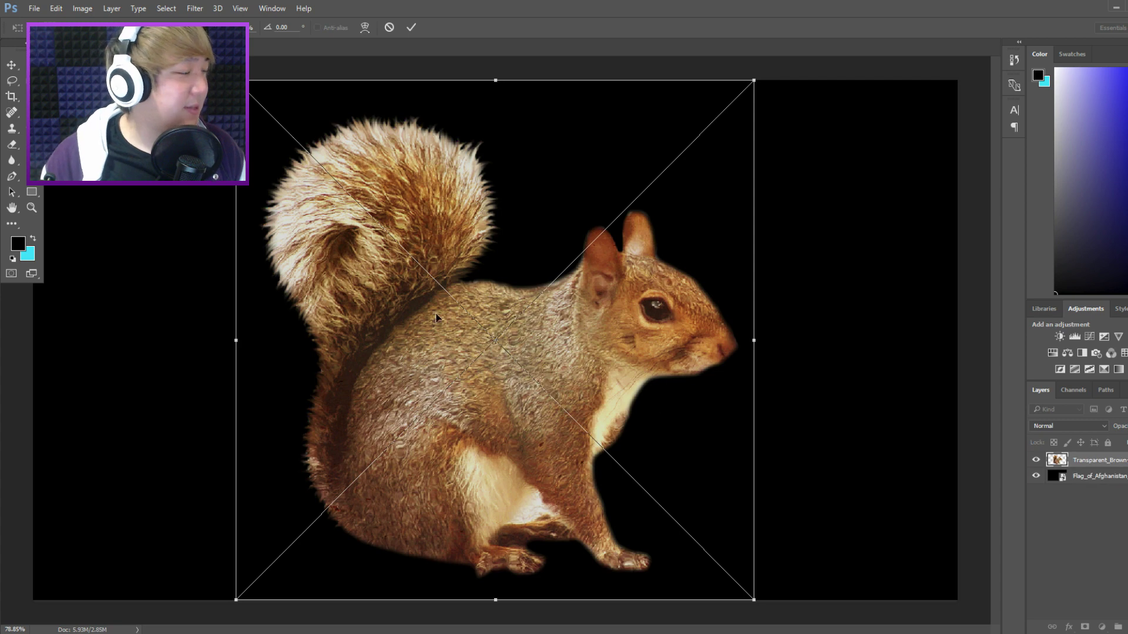
right_click(527, 345)
left_click(573, 516)
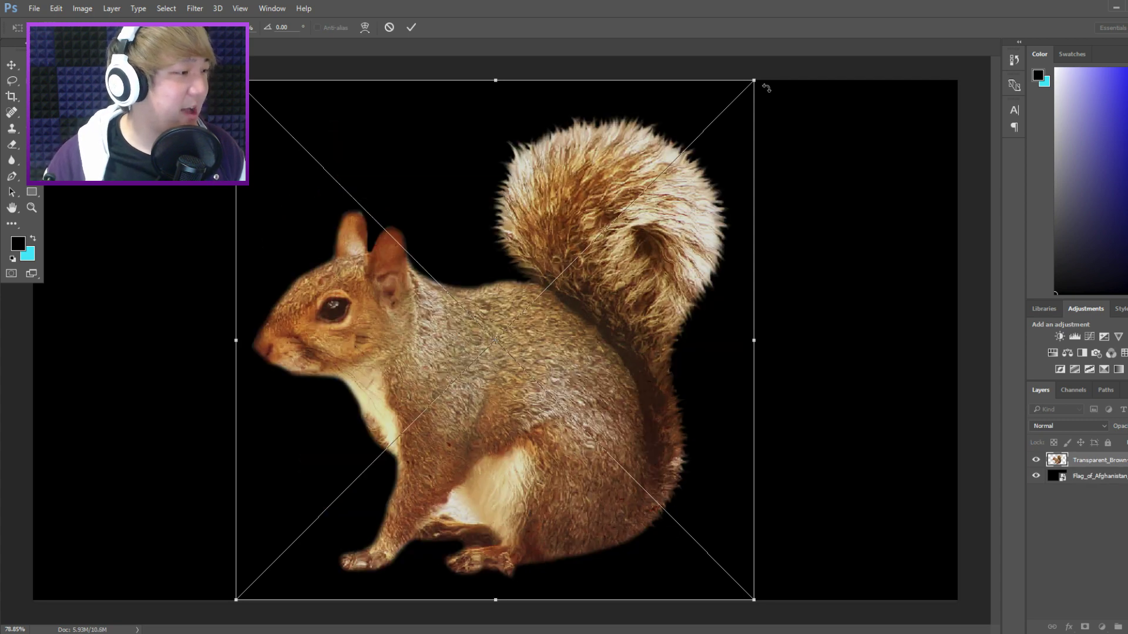
left_click_drag(766, 87, 674, 168)
left_click(18, 63)
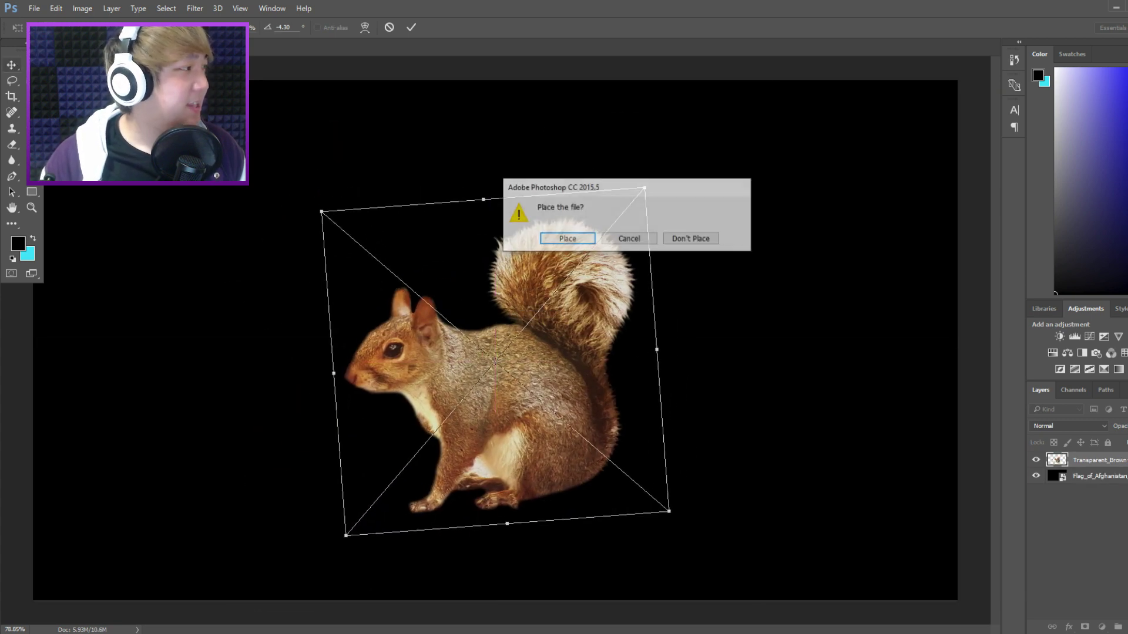
left_click(567, 239)
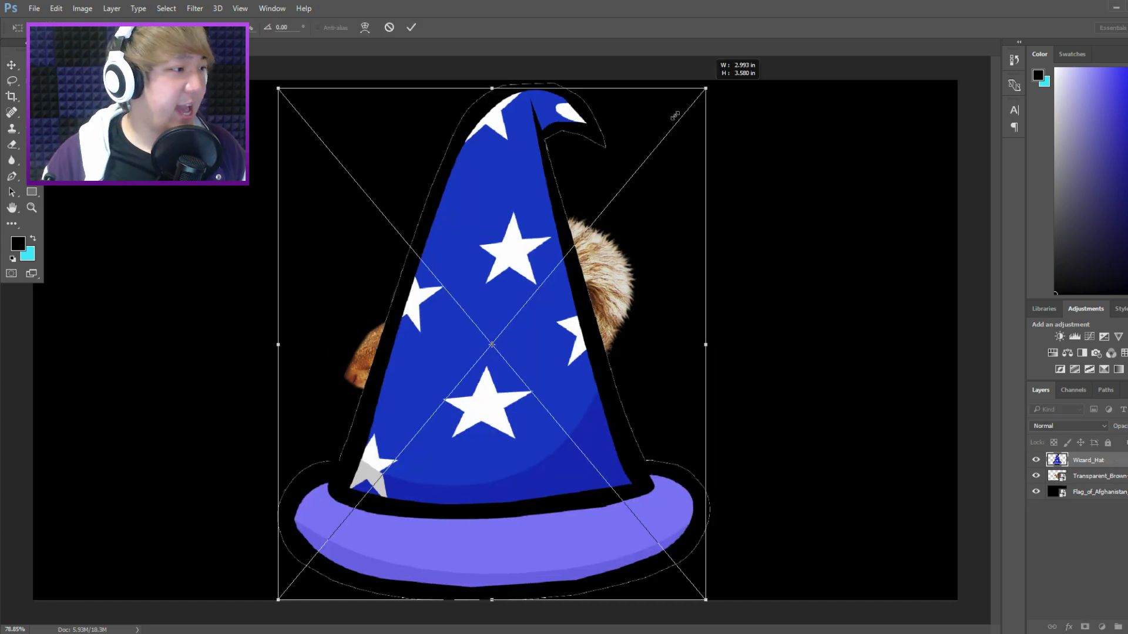
Shrink, tilt and fit the blue starry wizard hat onto the squirrel's head.
left_click_drag(710, 83, 434, 413)
left_click_drag(401, 370, 414, 379)
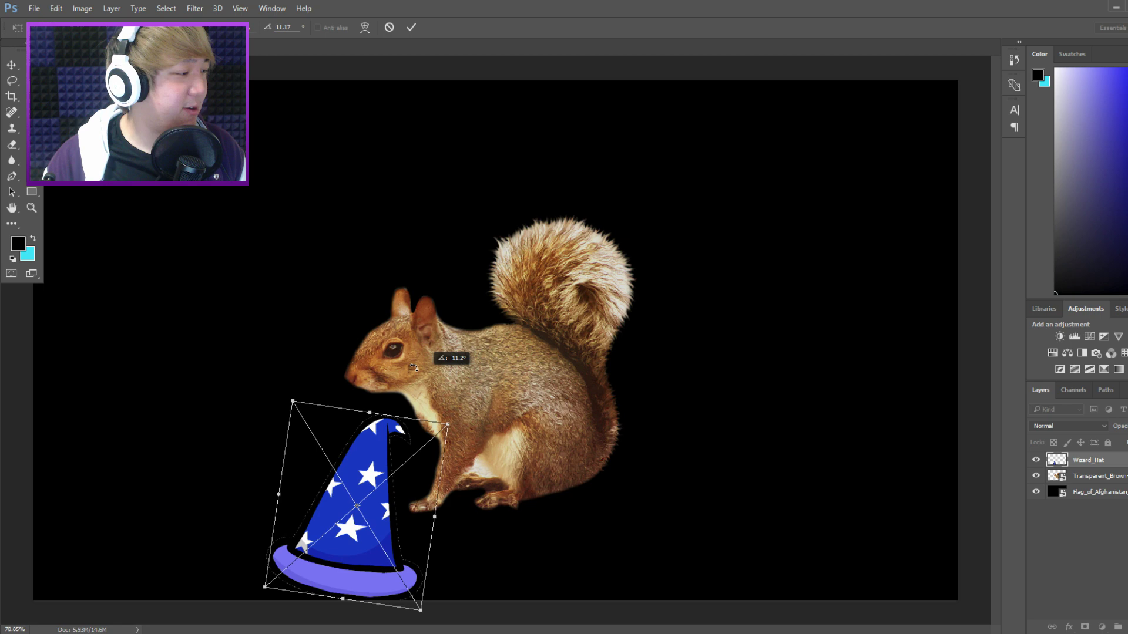
left_click_drag(366, 477, 440, 204)
mouse_move(507, 155)
left_mouse_down()
mouse_move(451, 220)
mouse_move(414, 233)
left_mouse_up()
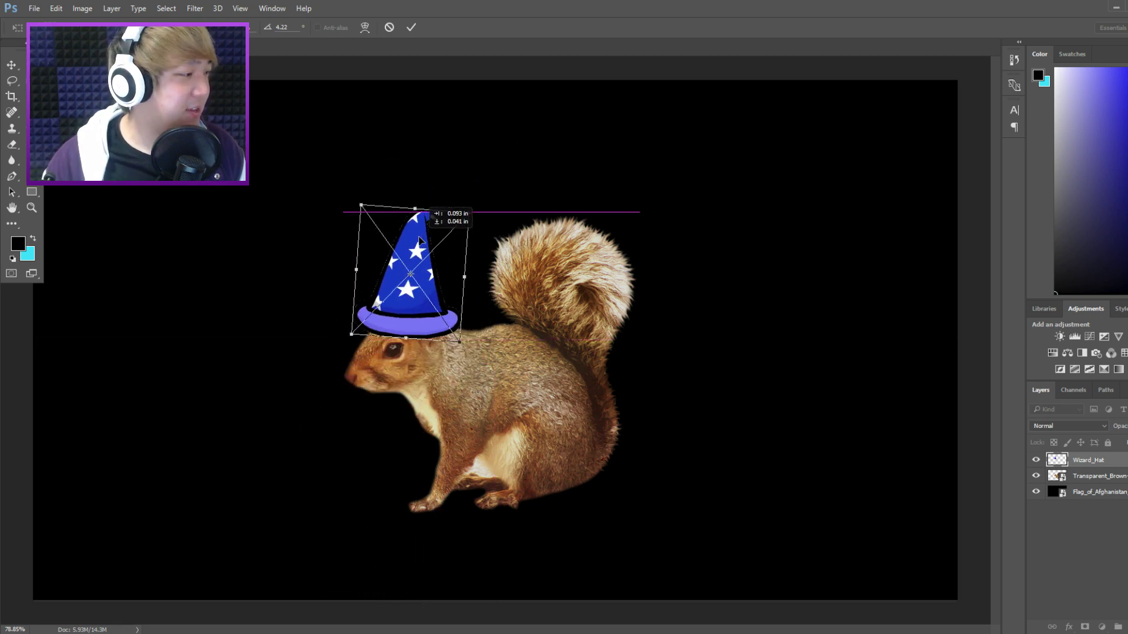
left_click(11, 65)
key("Return")
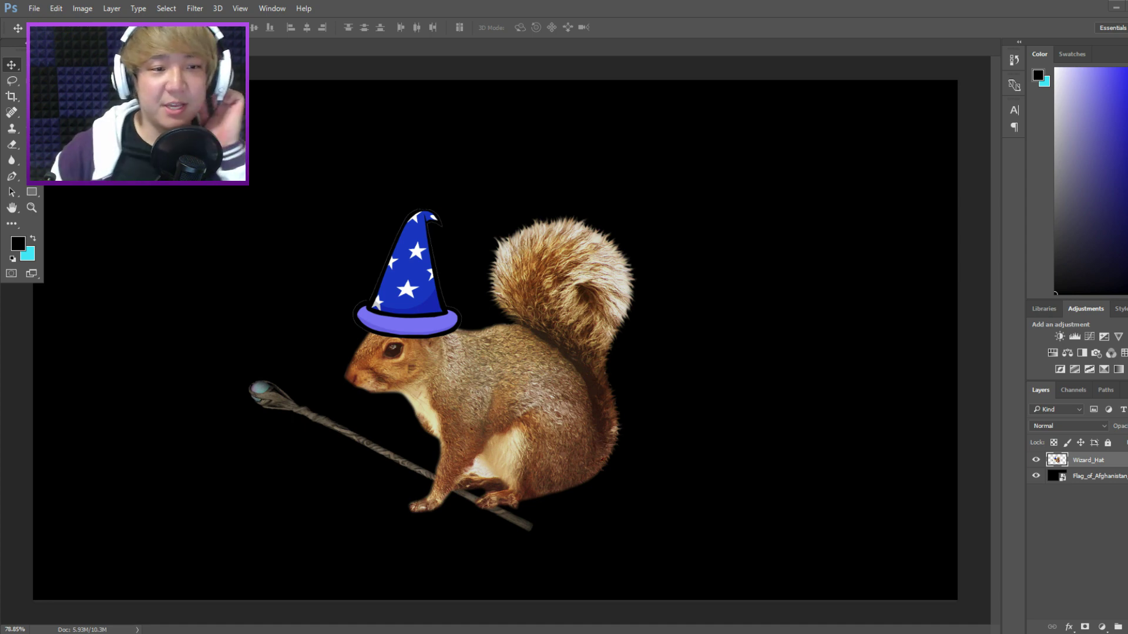
Shrink the squirrel, hat and staff together and move them onto the turtle's shell.
left_click_drag(578, 401, 578, 393)
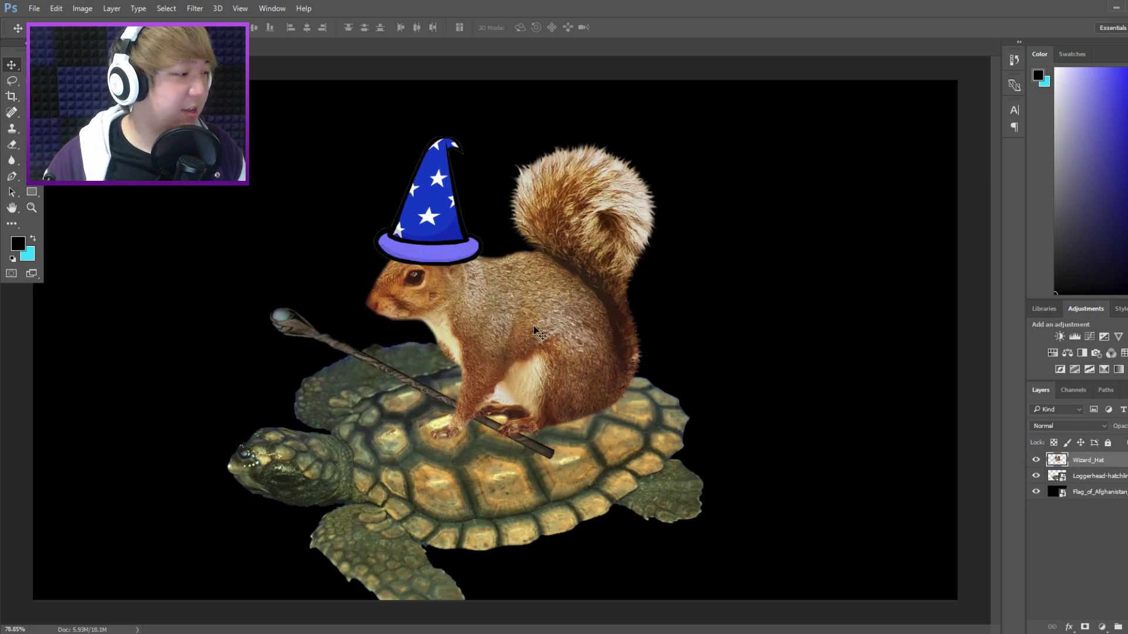
key("ctrl+t")
left_click_drag(658, 139, 540, 240)
left_click_drag(462, 346, 521, 336)
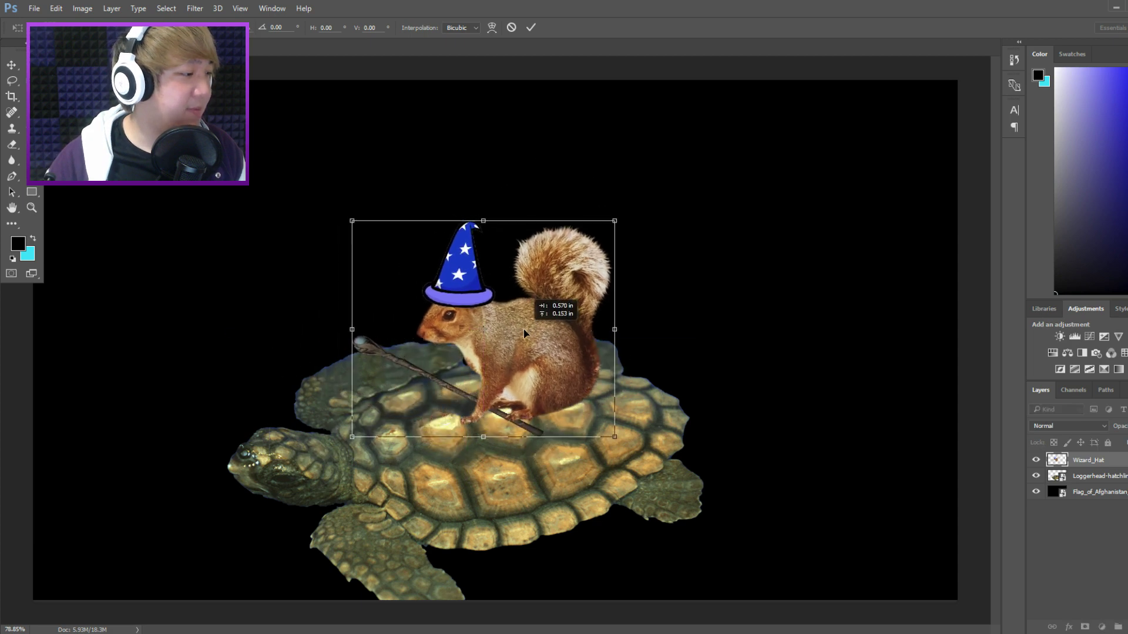
left_click(12, 64)
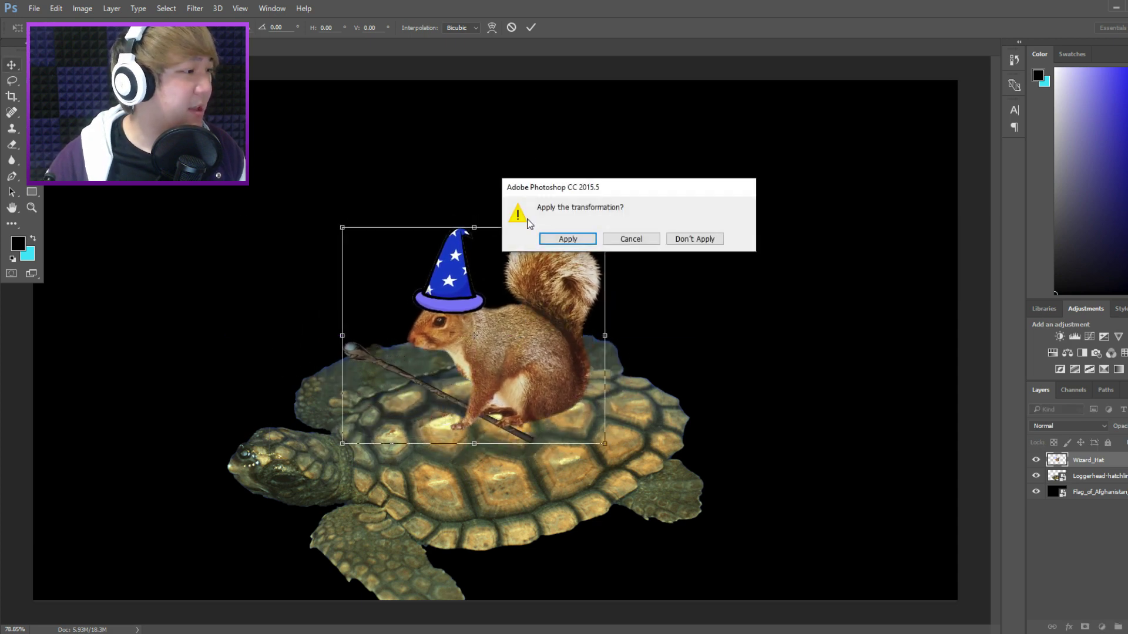
left_click(567, 239)
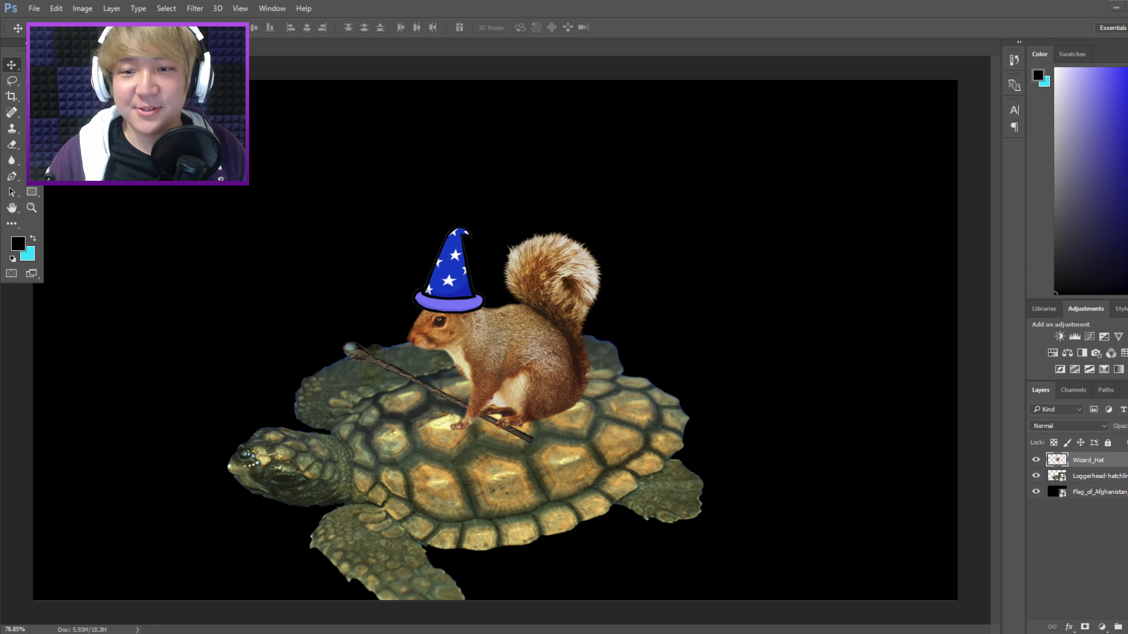
Paste the first robot, shrink it and place it at the left beside the turtle.
key("ctrl+v")
left_click_drag(529, 308, 211, 308)
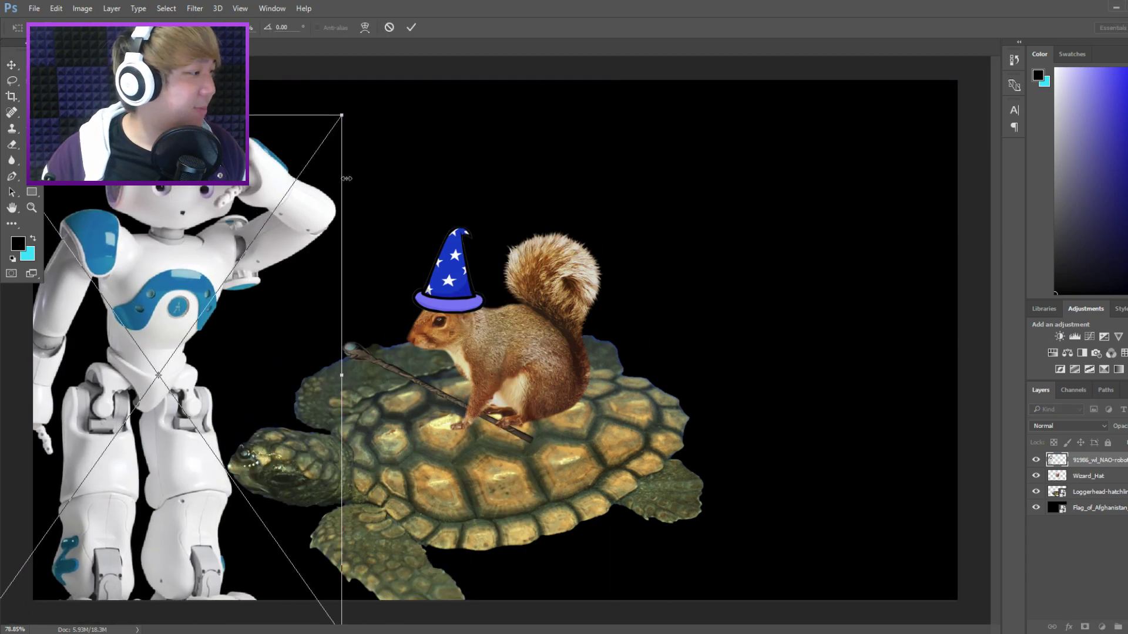
left_click_drag(343, 119, 204, 345)
left_click_drag(158, 415, 185, 342)
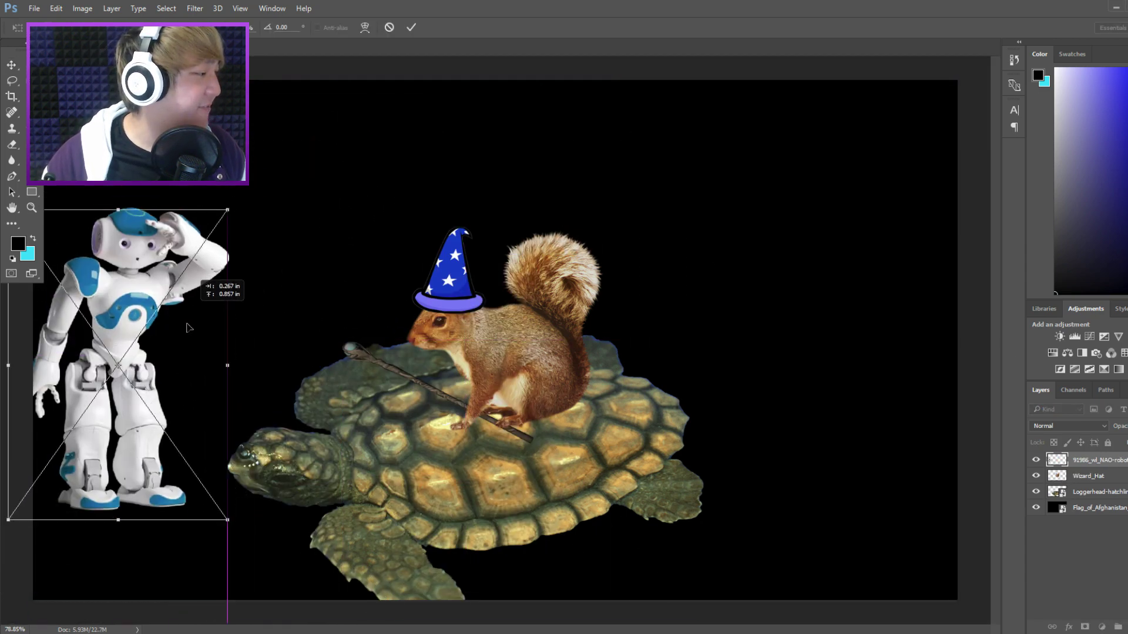
key("Return")
Paste the ASIMO robot, shrink it and place it on the right side.
key("ctrl+v")
left_click_drag(537, 255, 848, 253)
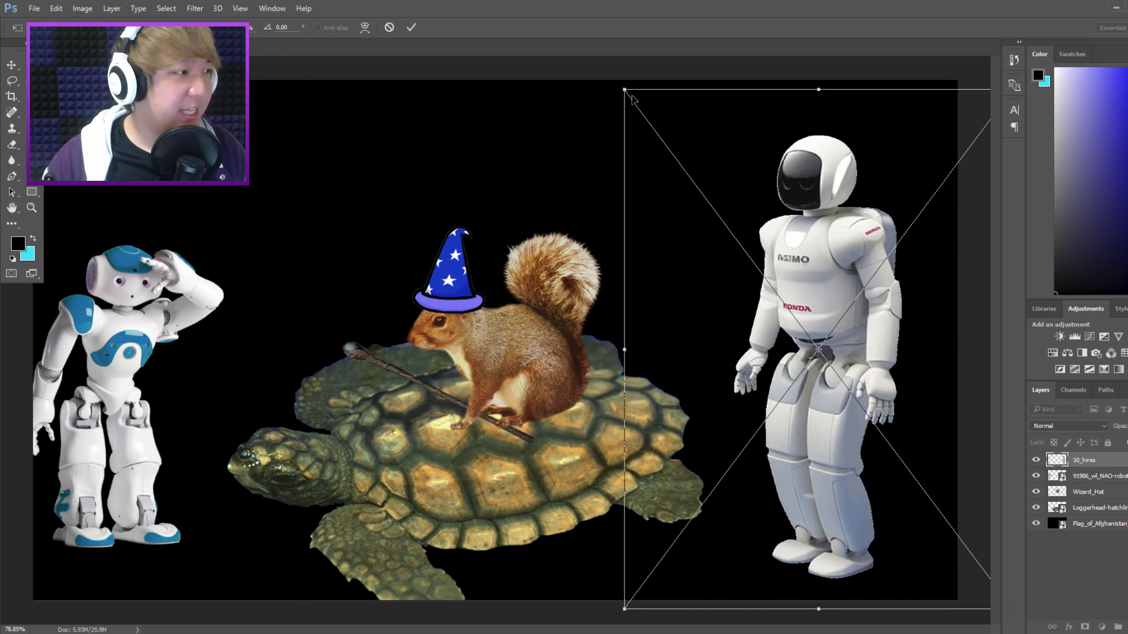
left_click_drag(626, 91, 736, 238)
left_click_drag(837, 336, 826, 286)
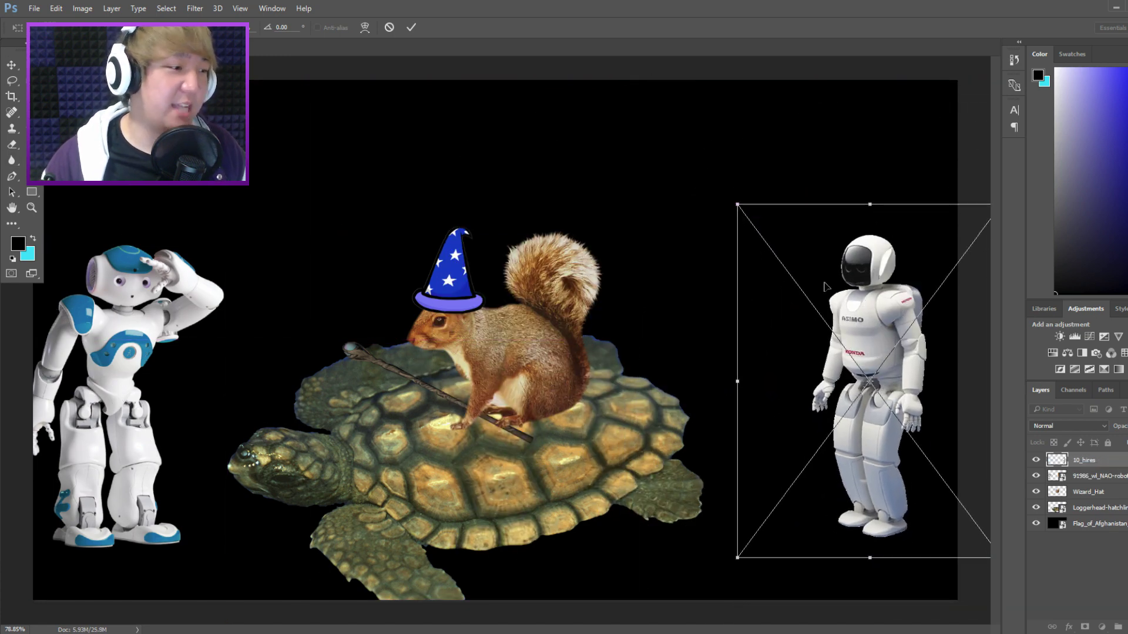
left_click(18, 27)
left_click(569, 241)
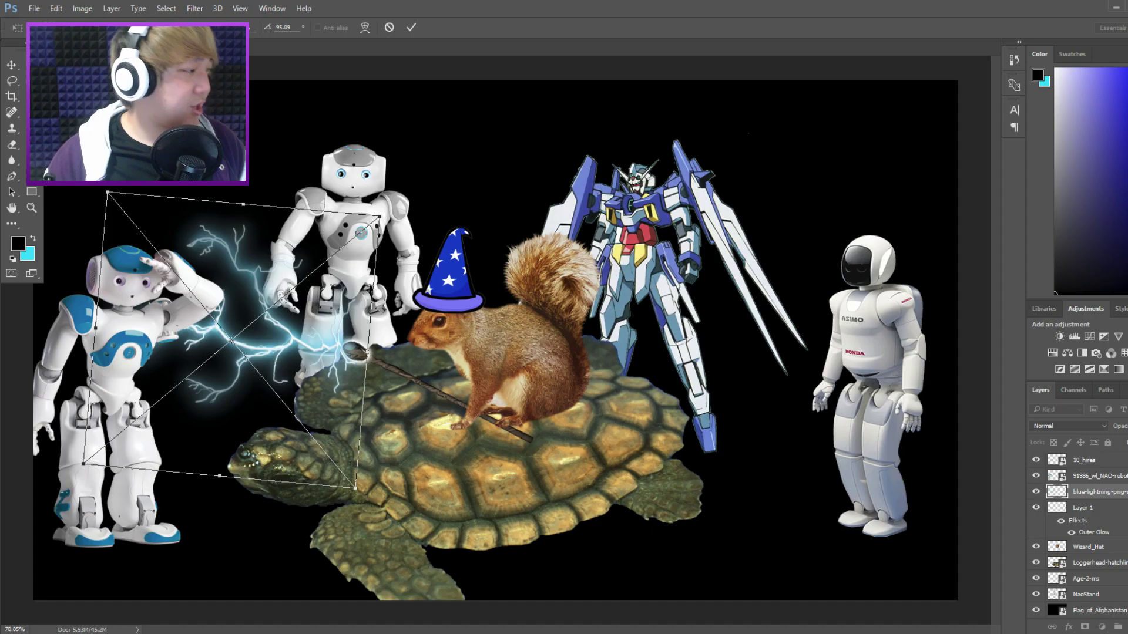
Place the lightning bolt, rasterize it, and add a rotated, moved duplicate.
left_click(566, 239)
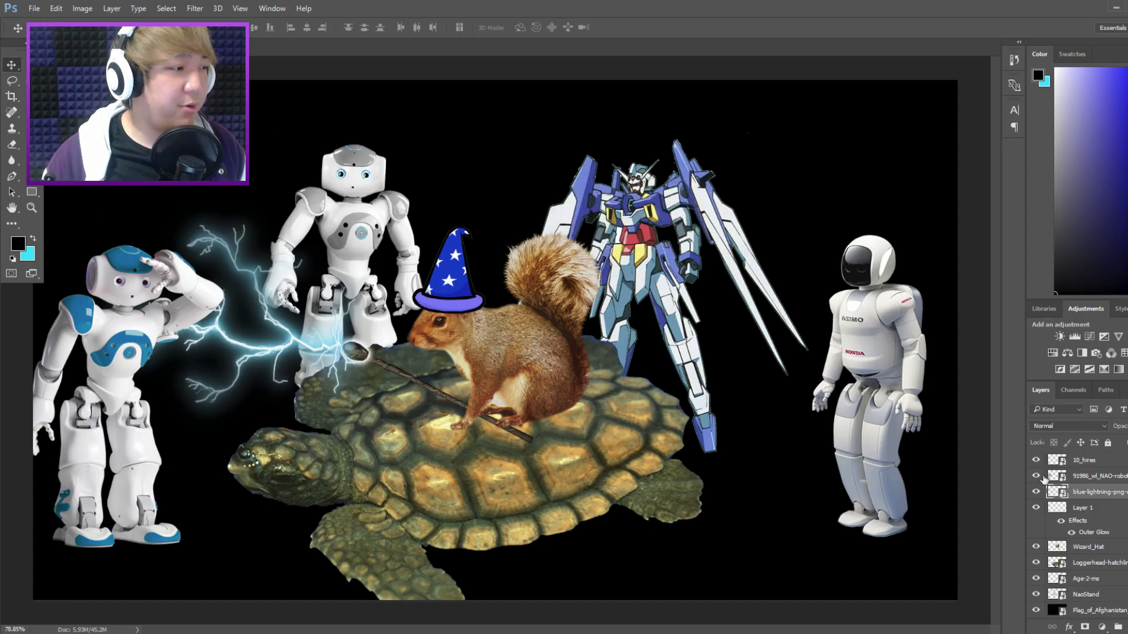
right_click(1097, 492)
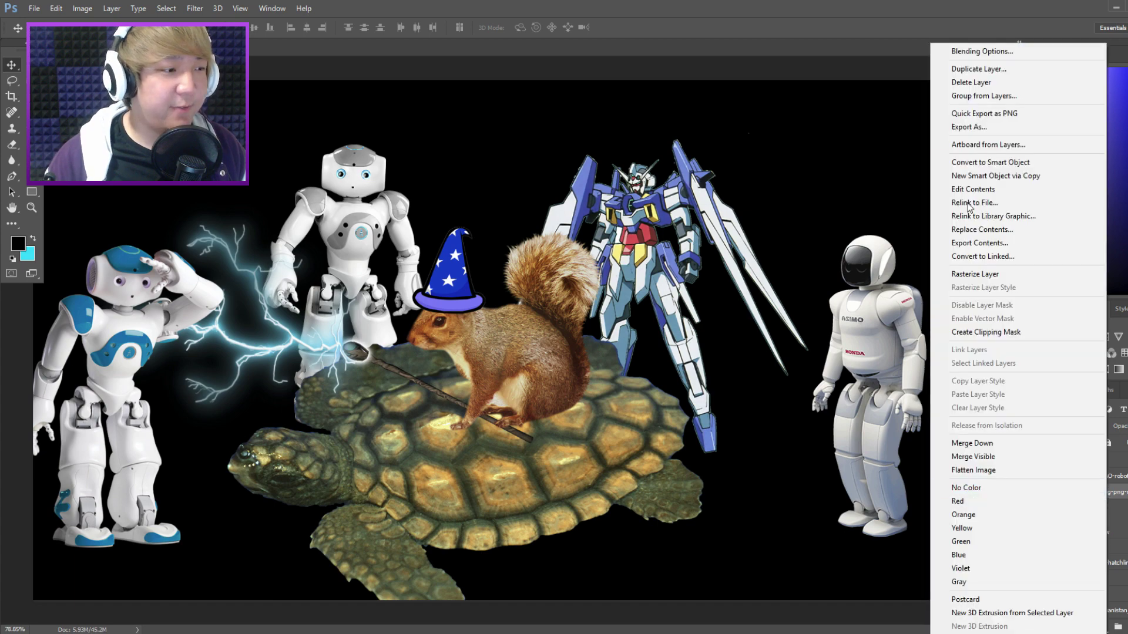
left_click(1002, 279)
key("ctrl+j")
key("ctrl+t")
mouse_move(395, 301)
left_mouse_down()
mouse_move(357, 265)
mouse_move(422, 225)
left_mouse_up()
key("Return")
Rotate and enlarge another lightning bolt across the top of the scene and the robots.
key("ctrl+t")
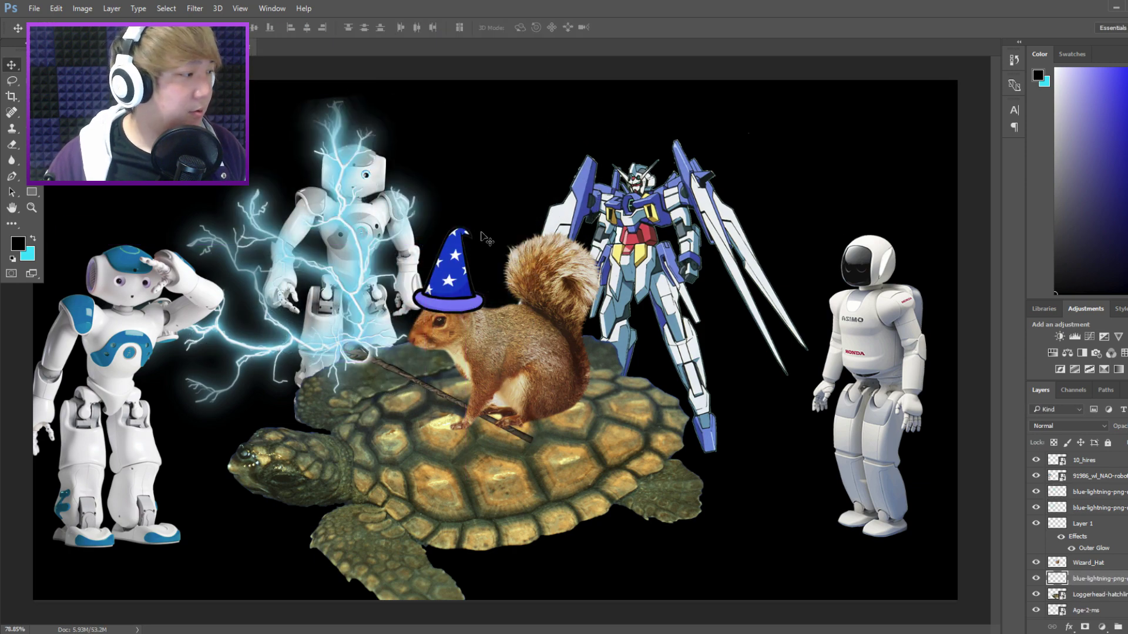
mouse_move(522, 203)
left_mouse_down()
mouse_move(595, 292)
mouse_move(586, 216)
left_mouse_up()
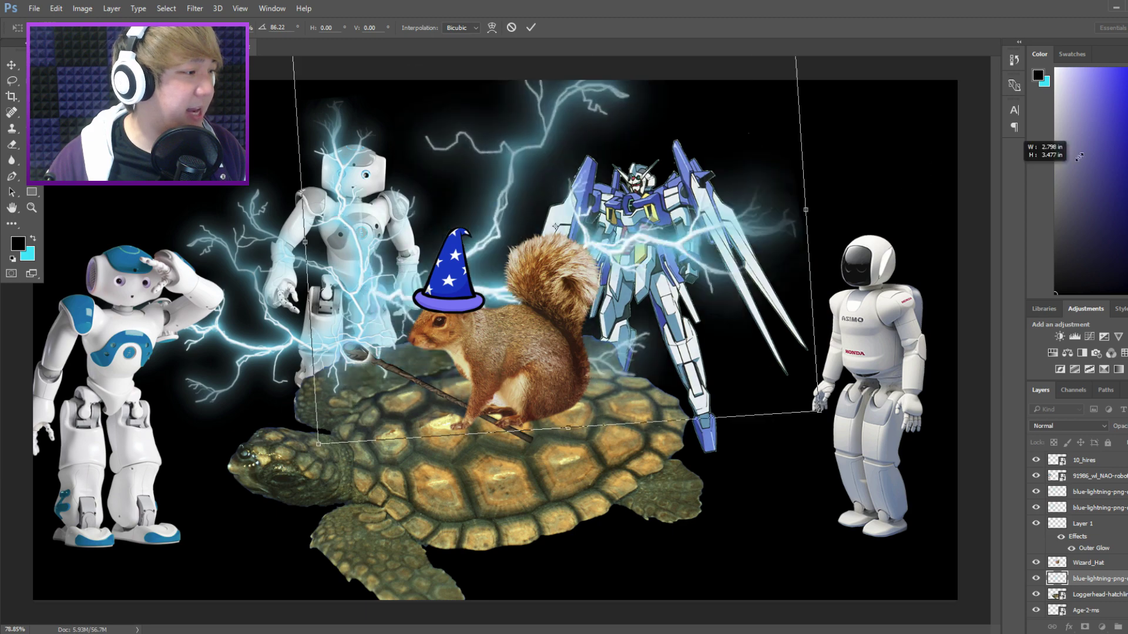
left_click_drag(483, 150, 293, 66)
left_click_drag(785, 413, 767, 247)
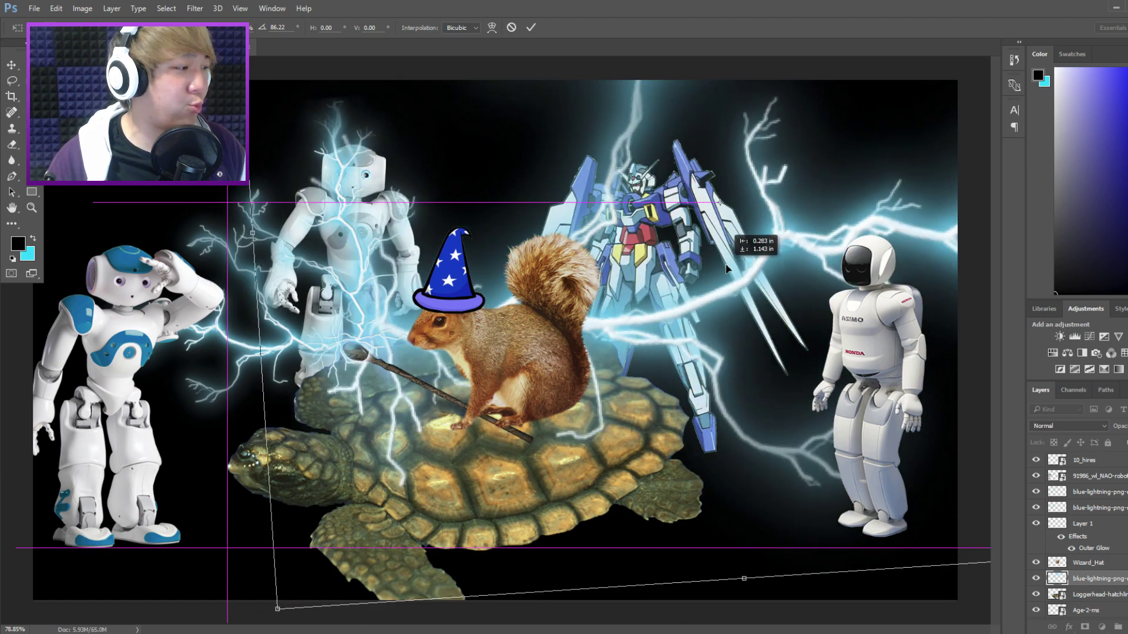
key("Return")
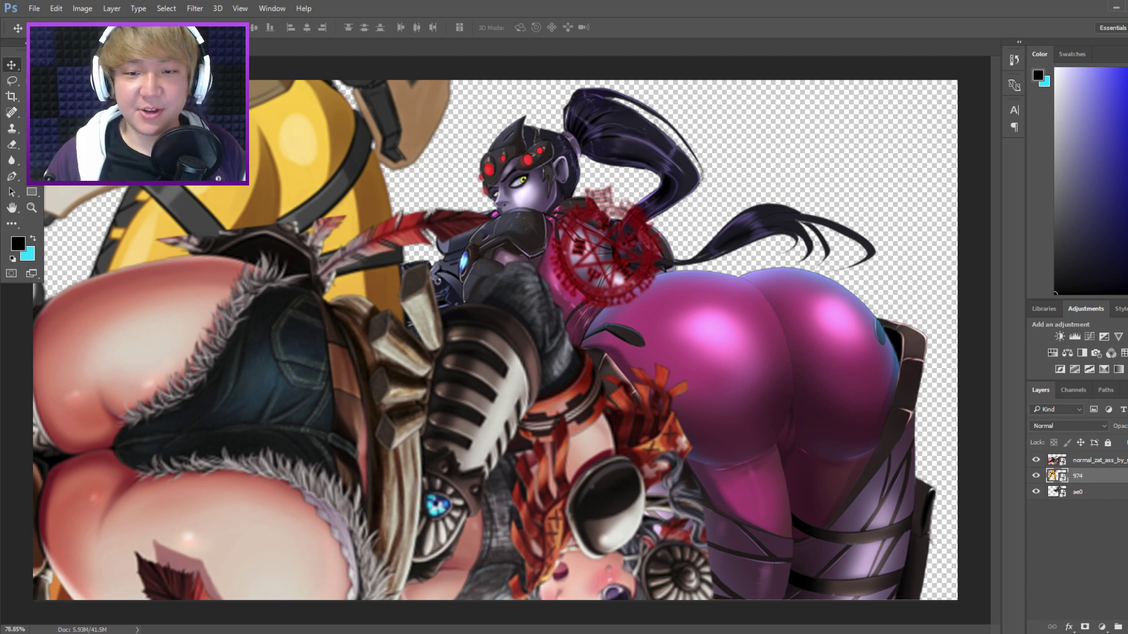
Enlarge and position the donkey, add an empty layer, and select all layers.
mouse_move(964, 274)
left_mouse_down()
mouse_move(670, 265)
mouse_move(622, 357)
mouse_move(618, 291)
left_mouse_up()
left_click_drag(291, 564, 280, 551)
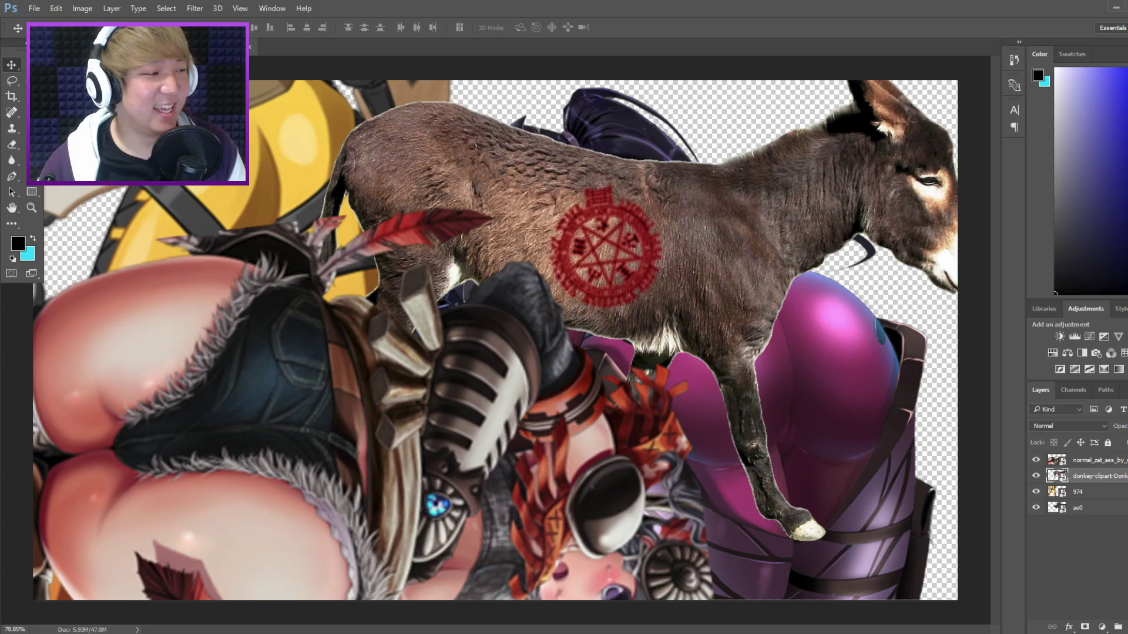
left_click(1102, 462)
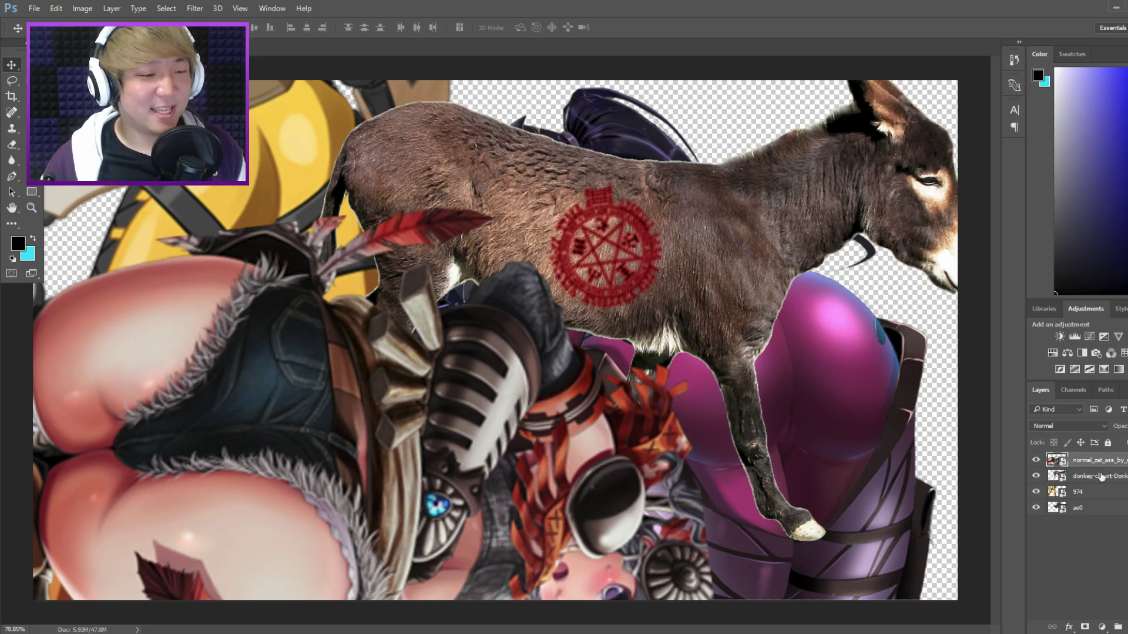
key("ctrl+shift+n")
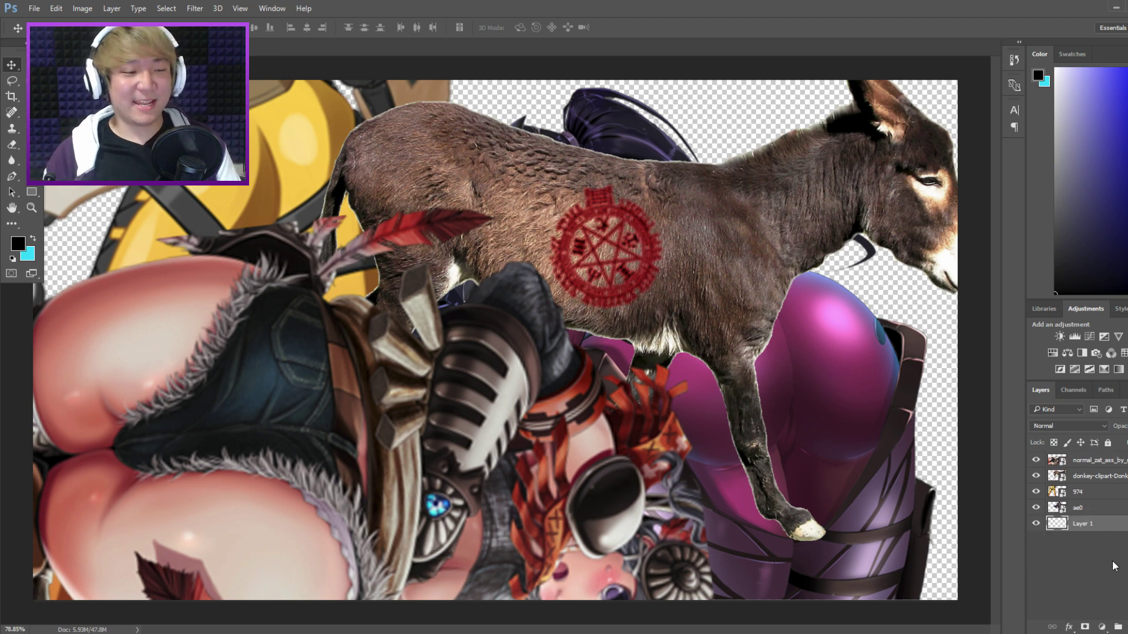
left_click(1098, 462)
left_click(1097, 521, "shift")
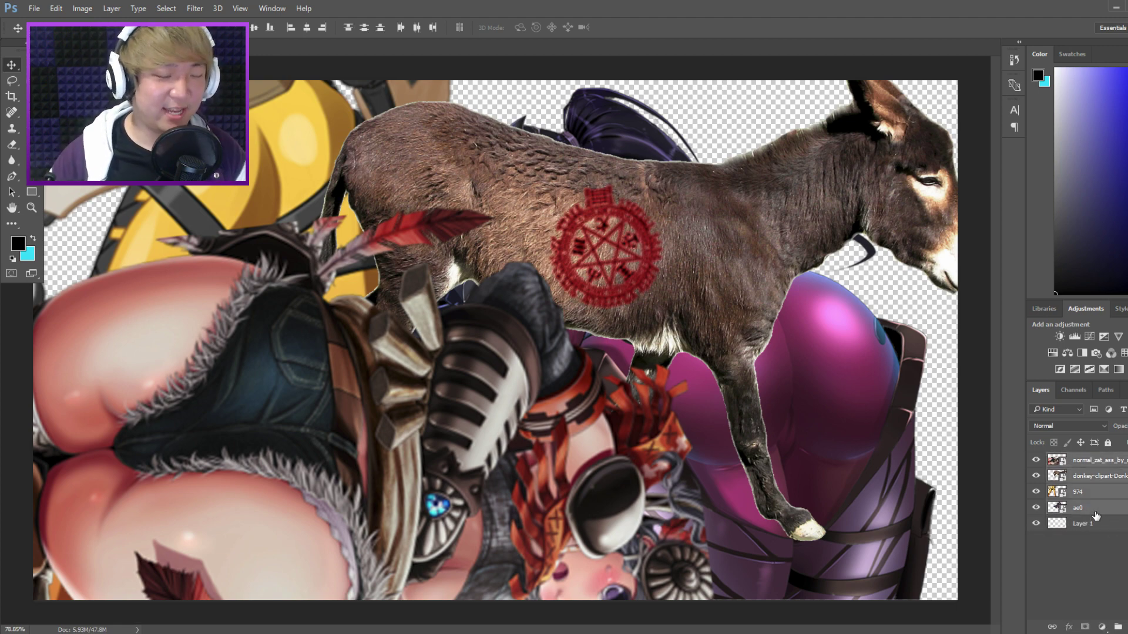
Delete the donkey and character-art layers, leaving only the empty layer.
key("Delete")
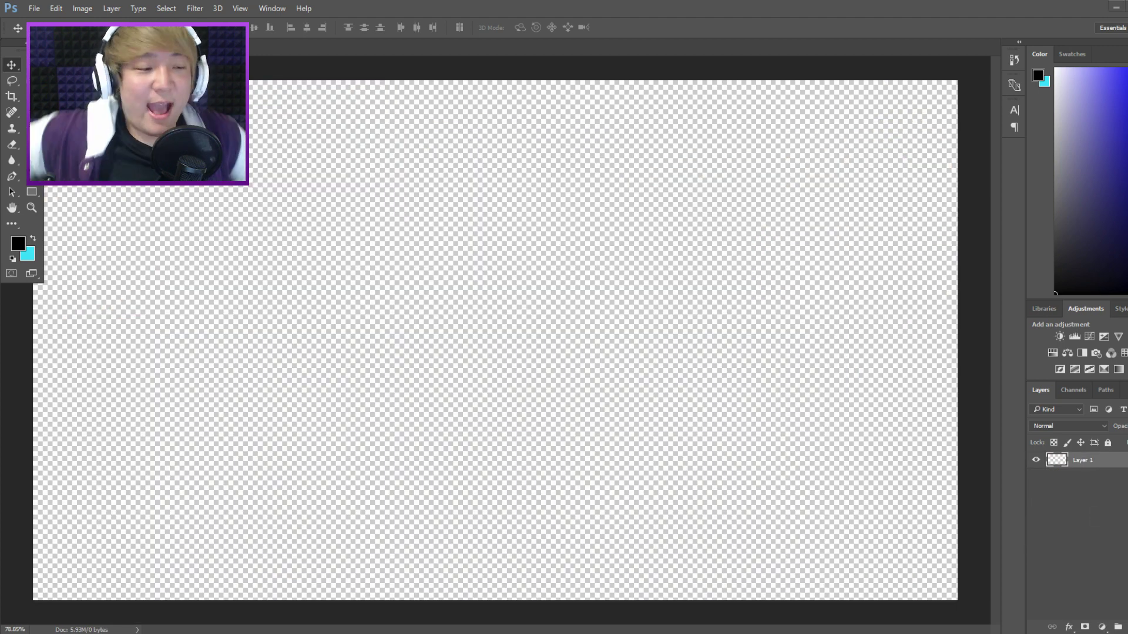